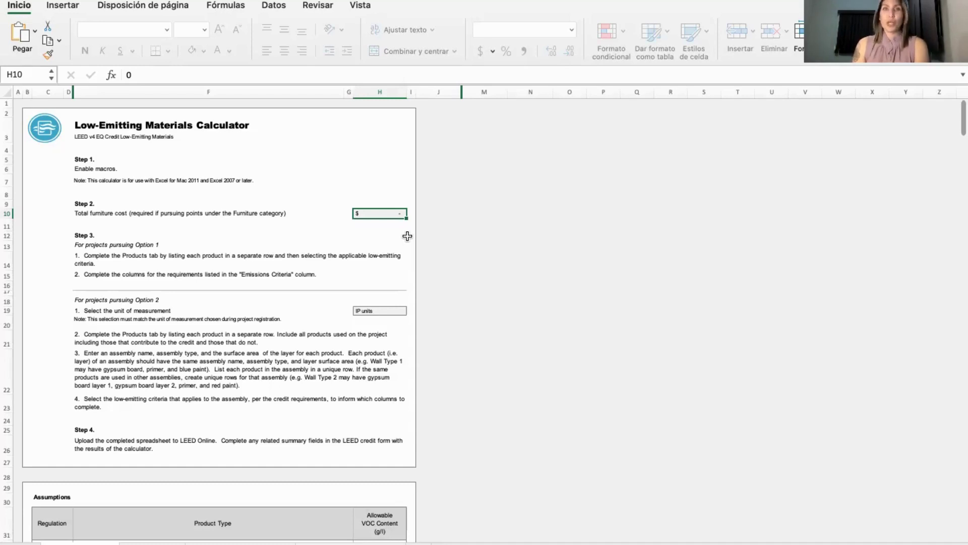
- Review the unit of measurement choices for projects pursuing Option 2 in the calculator's instructions
scroll(407, 236, down, 3)
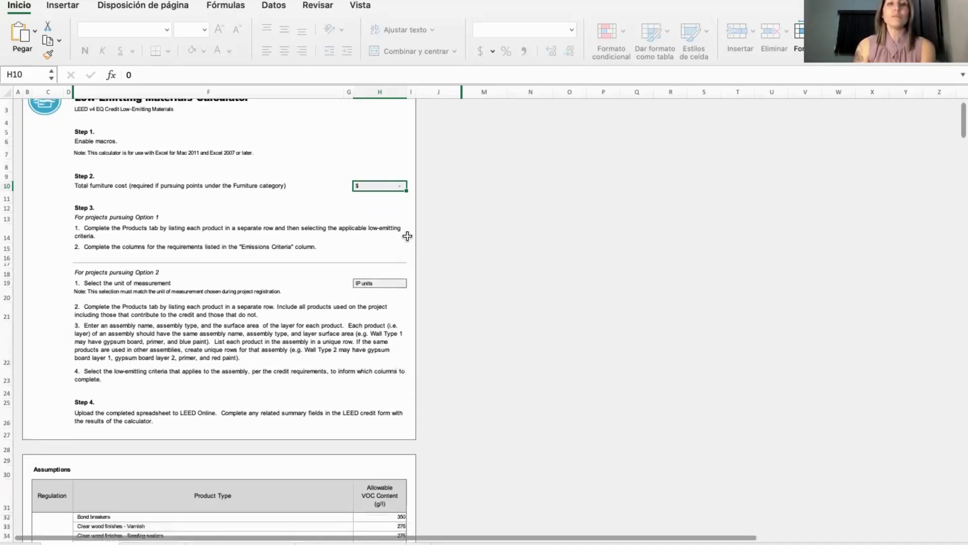
click(386, 238)
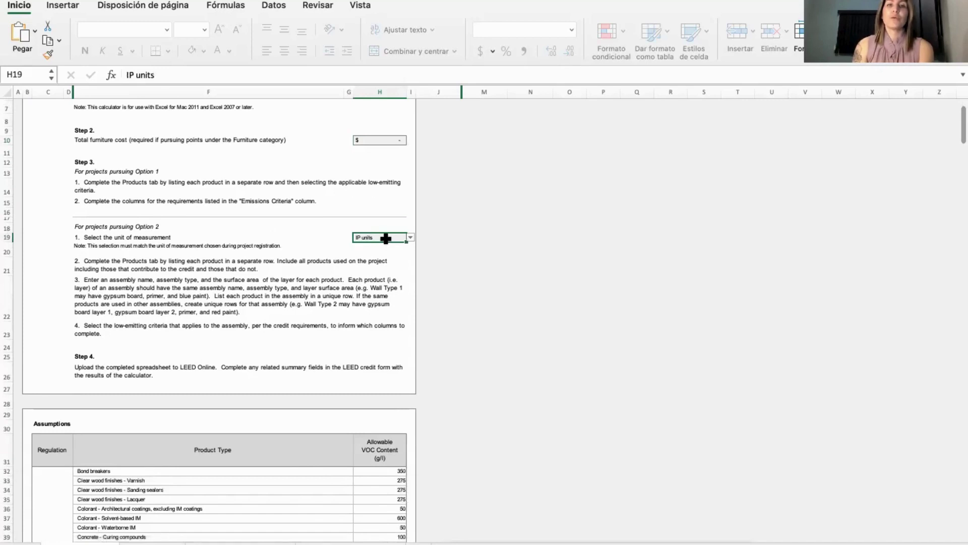
click(411, 237)
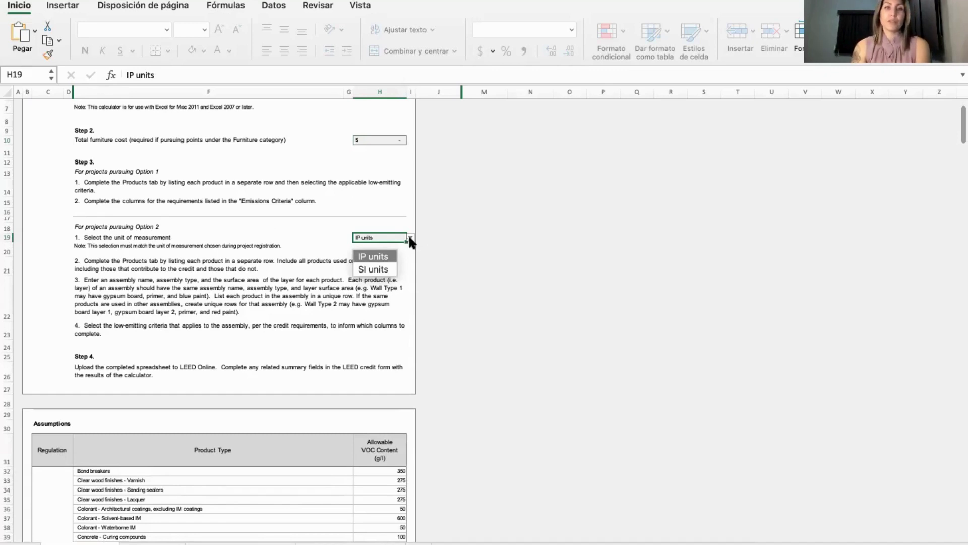
click(409, 237)
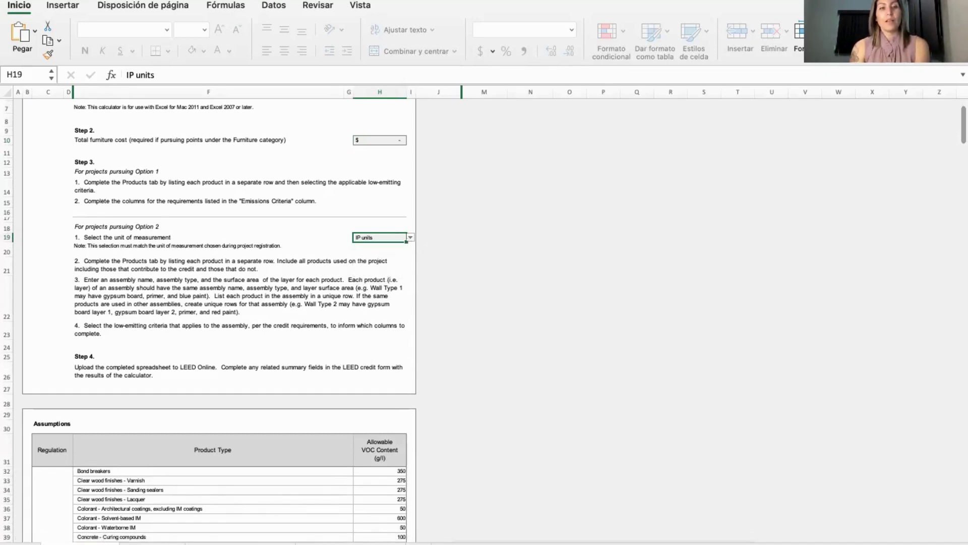
- On the Products sheet, set the first product's Option 1 category to interior paints and coatings and dismiss the subscription notice
key(ctrl+Page_Down)
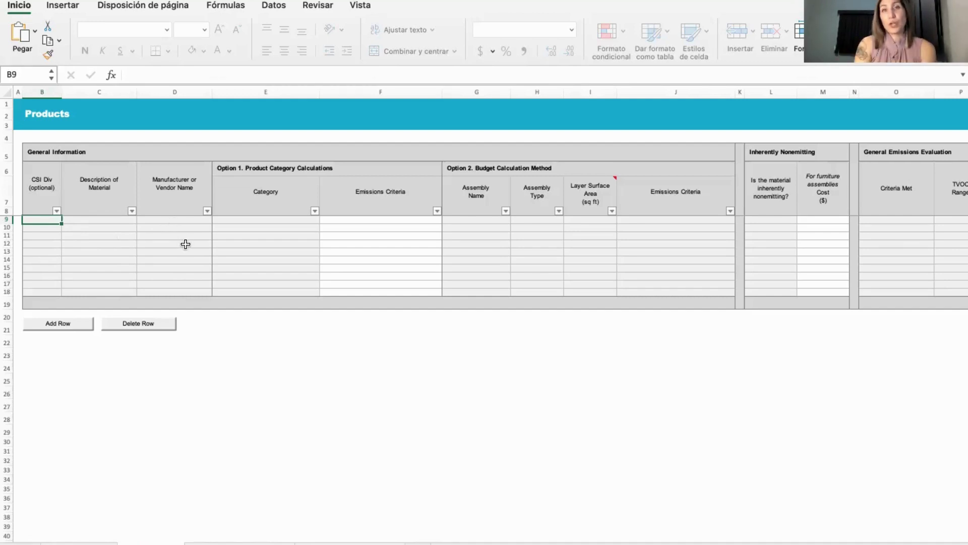
click(288, 220)
click(323, 220)
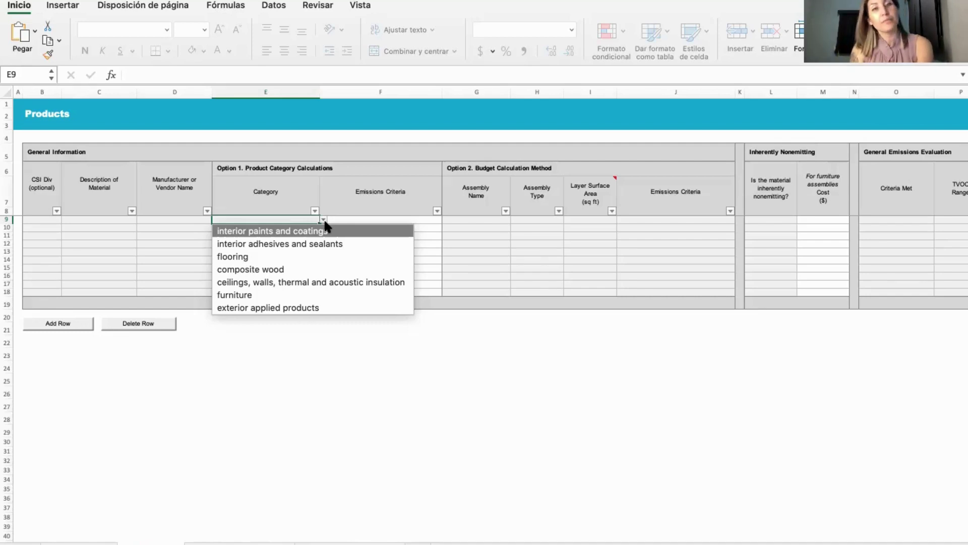
click(434, 221)
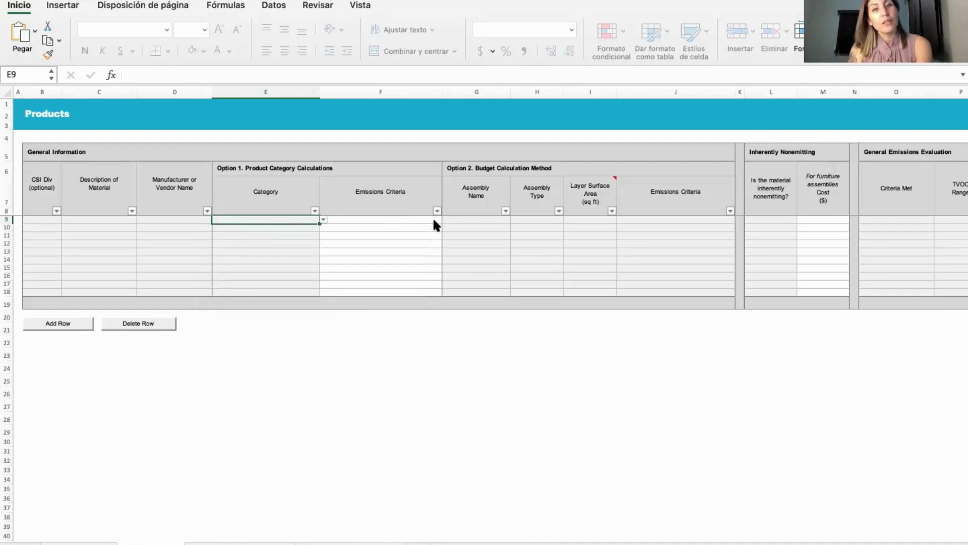
click(384, 222)
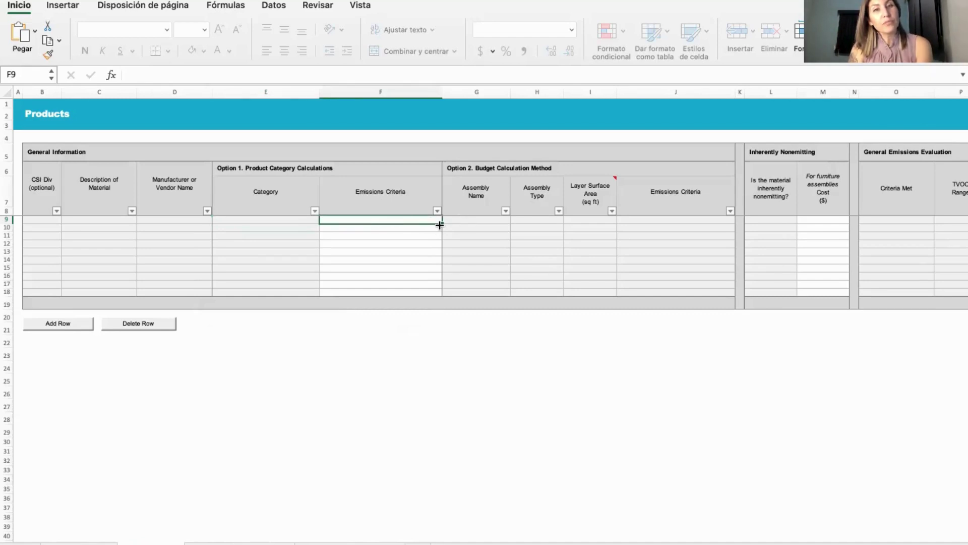
click(298, 218)
click(325, 220)
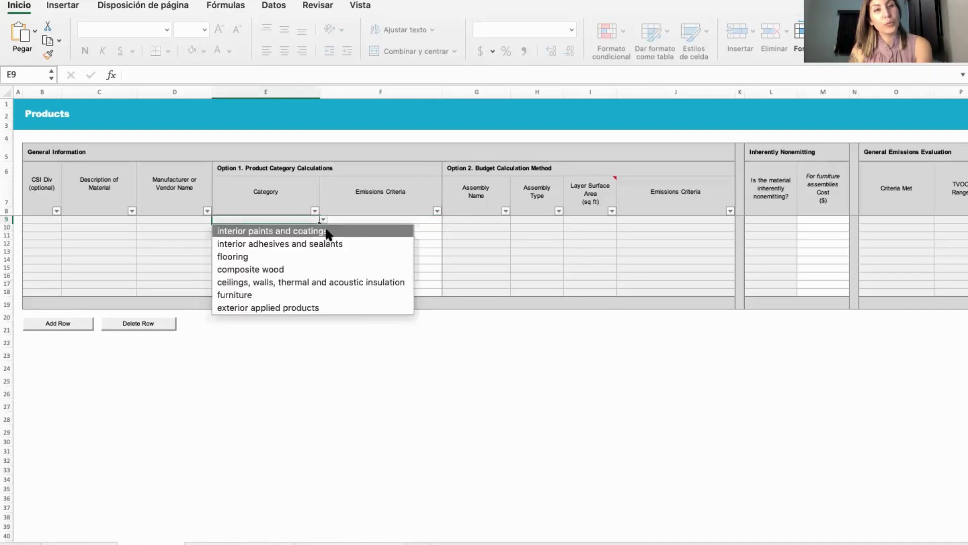
click(327, 231)
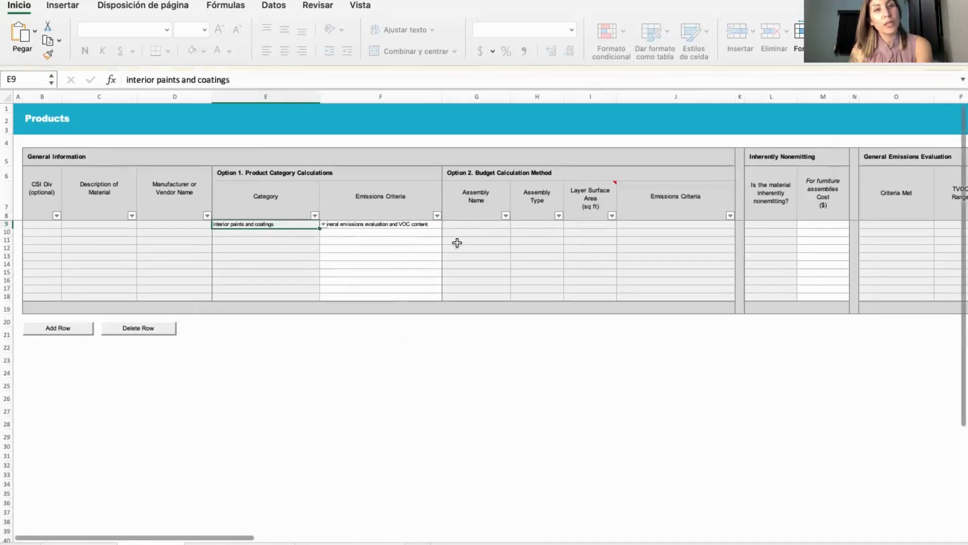
click(10, 77)
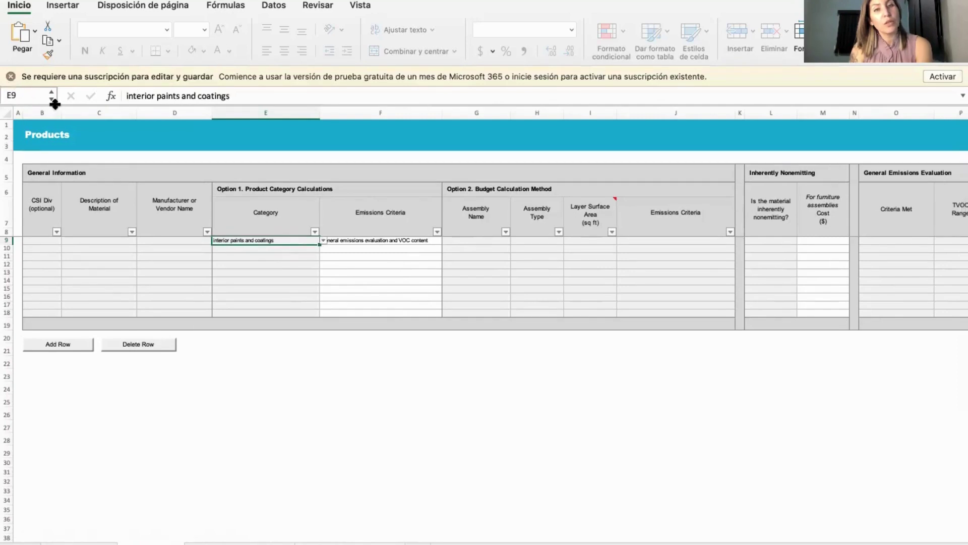
- Review the Option 2 assembly type and emissions criteria choices in the first product row without selecting any
click(424, 229)
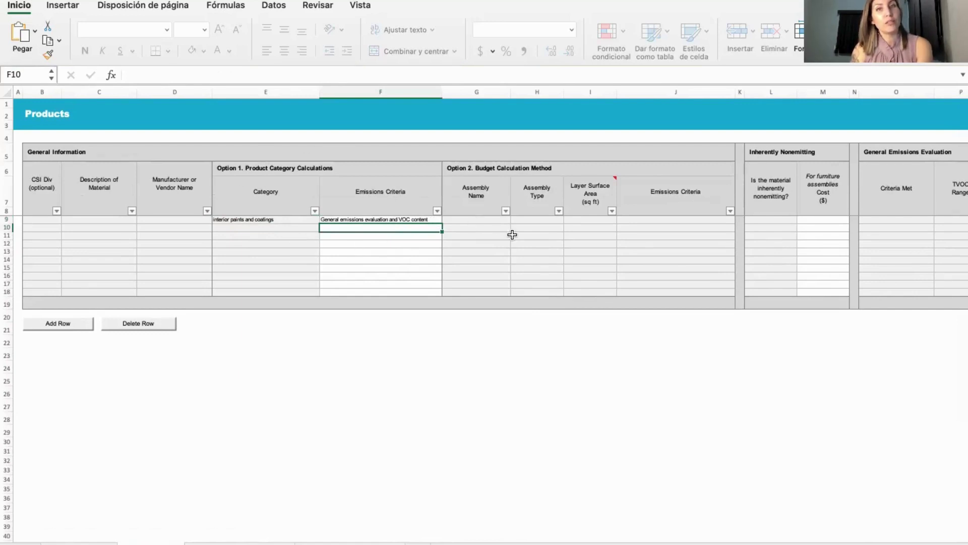
click(504, 221)
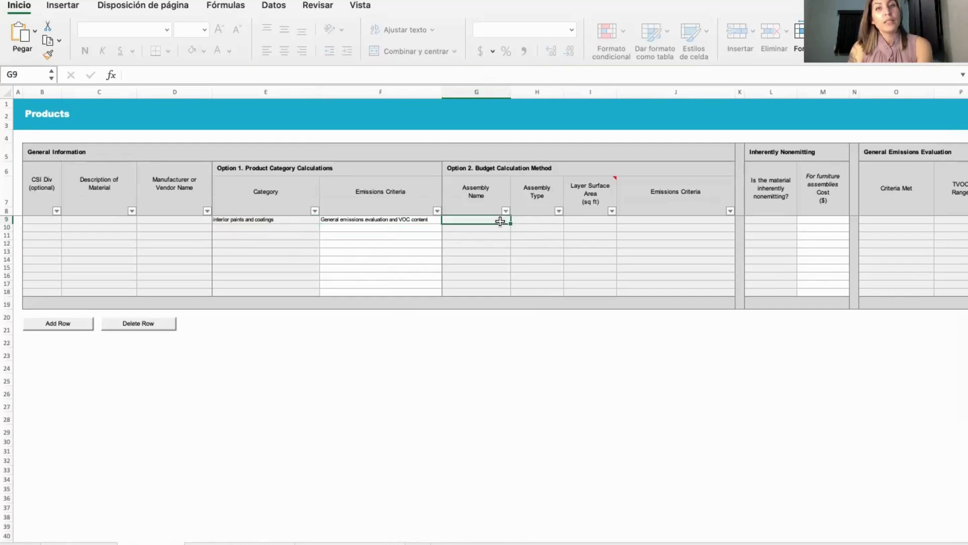
click(548, 221)
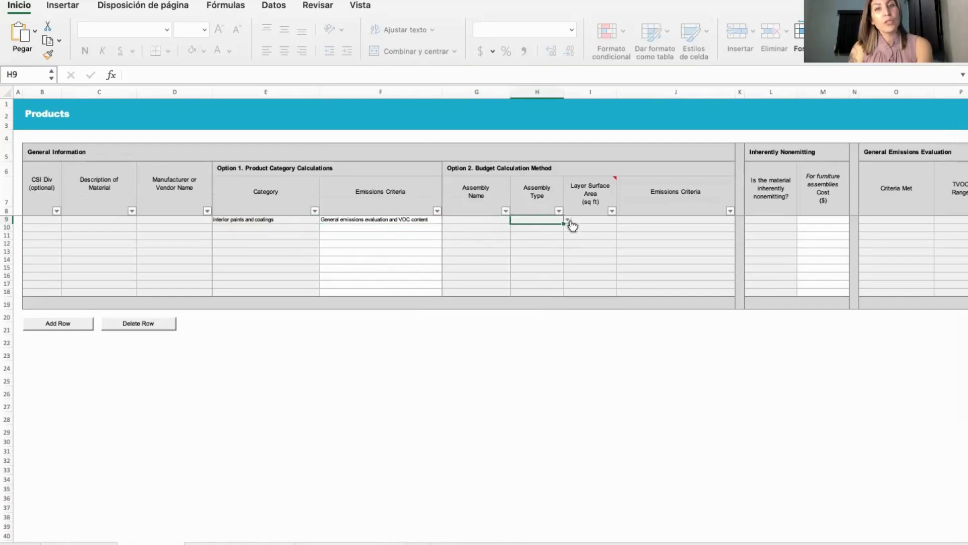
click(569, 219)
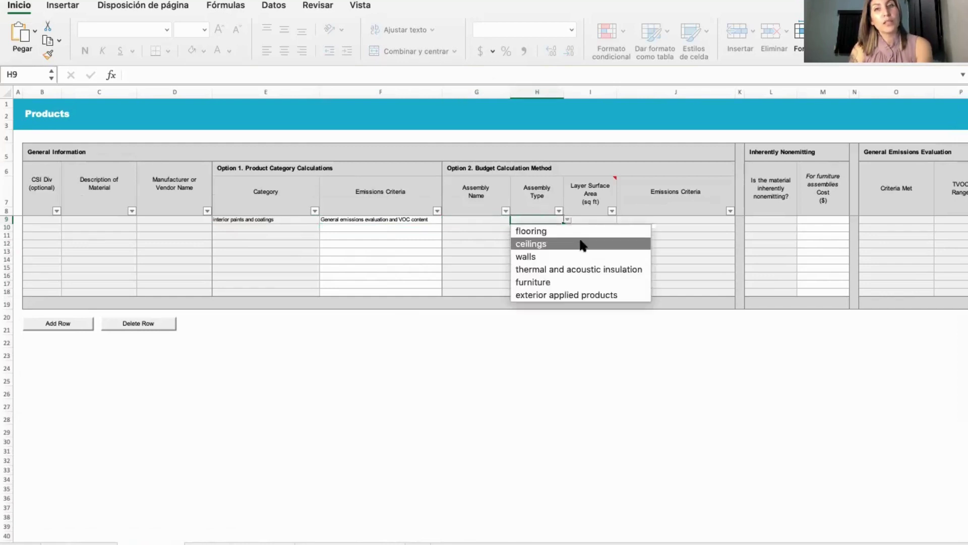
key(Escape)
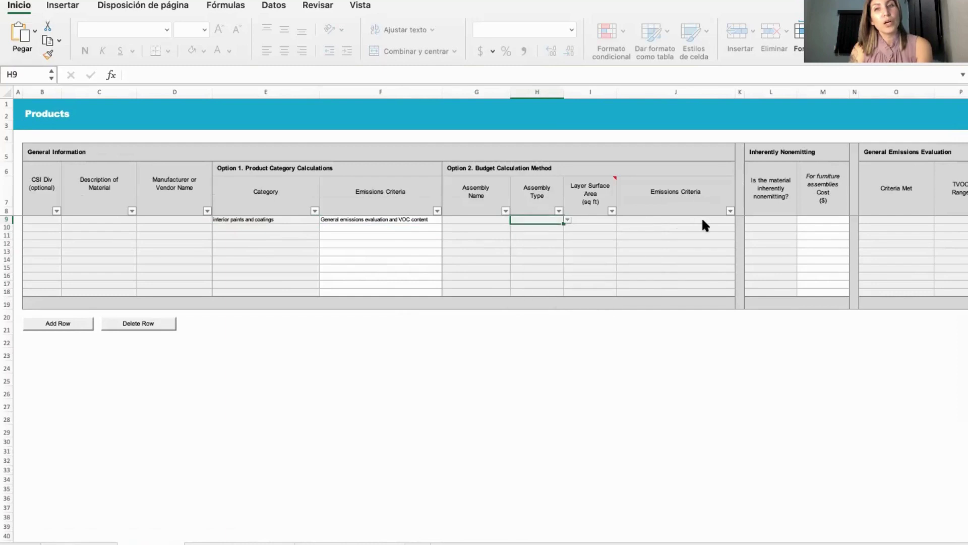
click(703, 221)
click(737, 220)
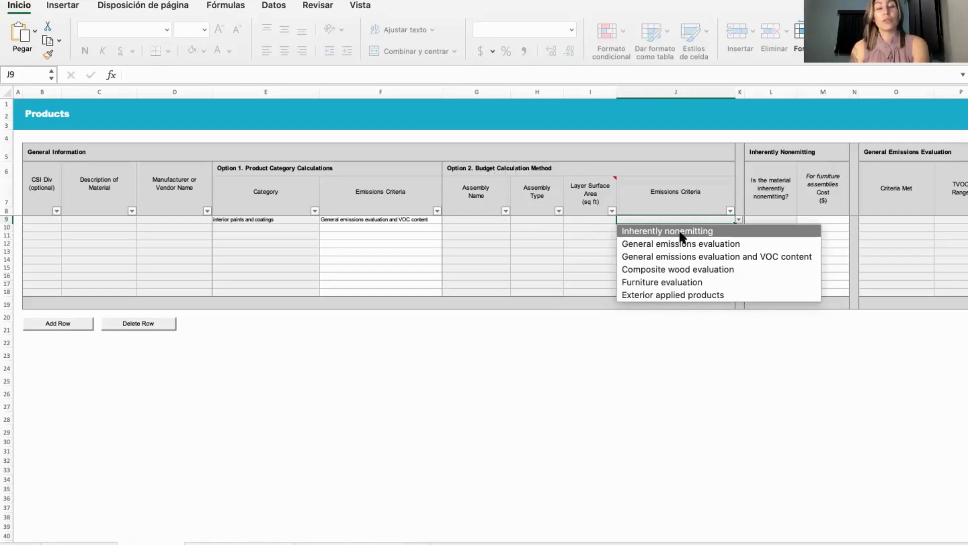
key(Escape)
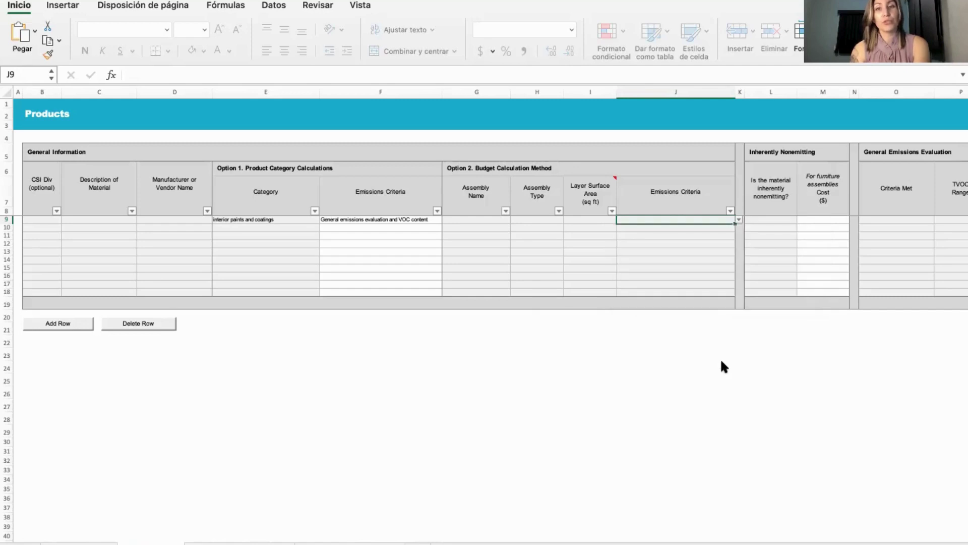
- Examine the Inherently Nonemitting, General Emissions Evaluation and VOC Content columns of the Products sheet, dismissing the subscription notice
scroll(722, 362, right, 5)
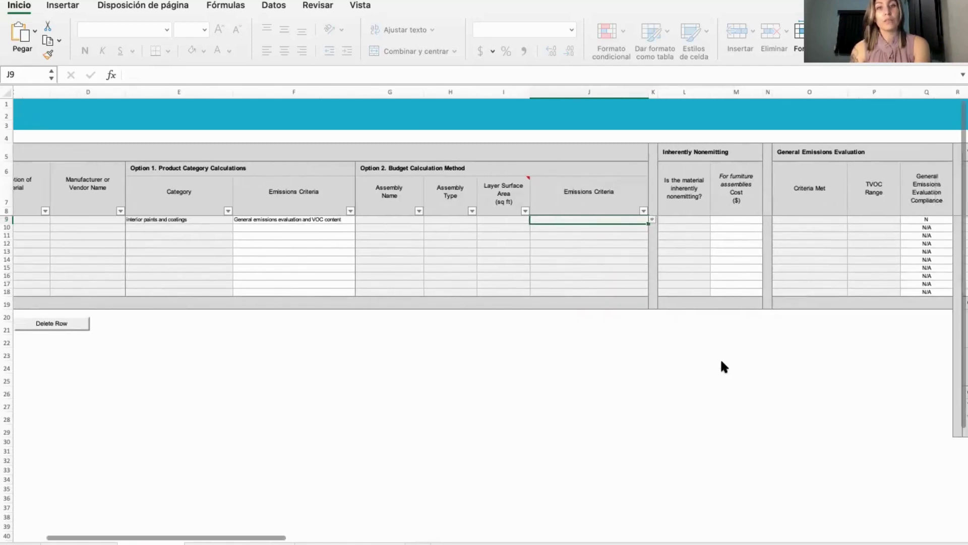
scroll(724, 365, right, 3)
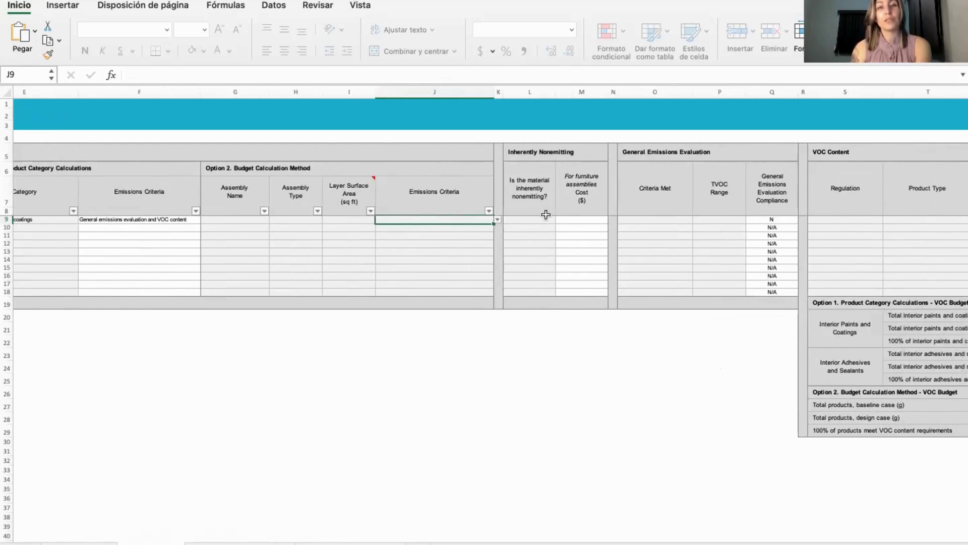
scroll(732, 280, up, 1)
scroll(732, 281, right, 3)
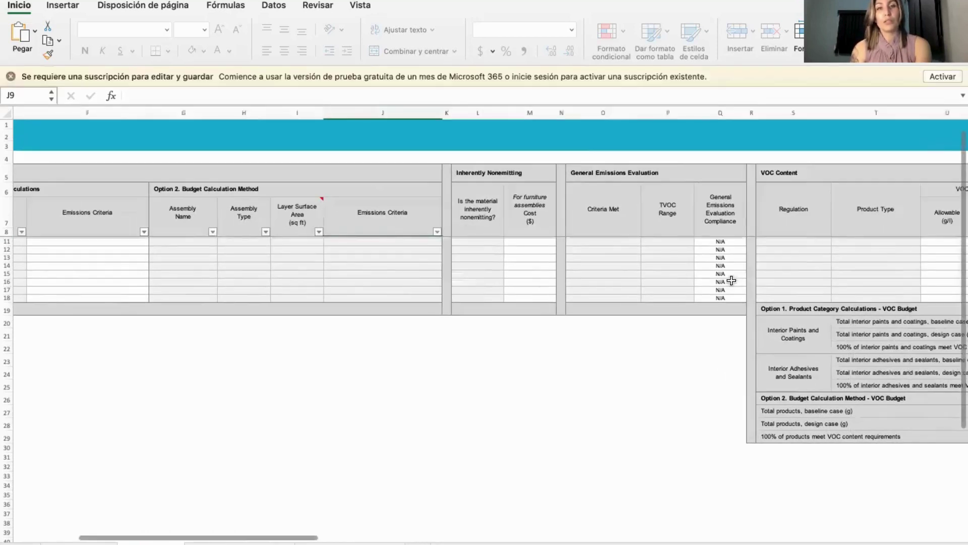
scroll(732, 281, down, 3)
scroll(732, 280, up, 3)
scroll(732, 280, left, 1)
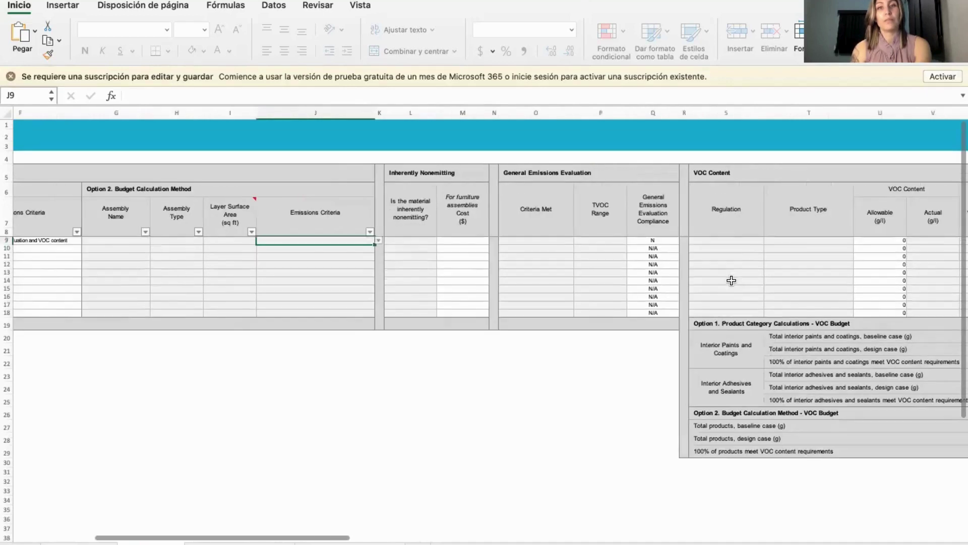
click(10, 77)
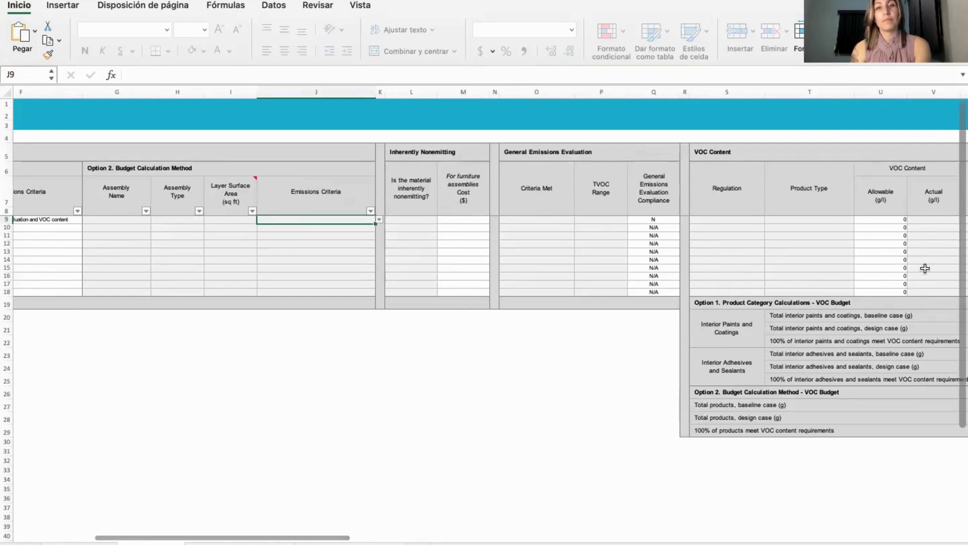
scroll(925, 268, right, 3)
scroll(925, 268, right, 1)
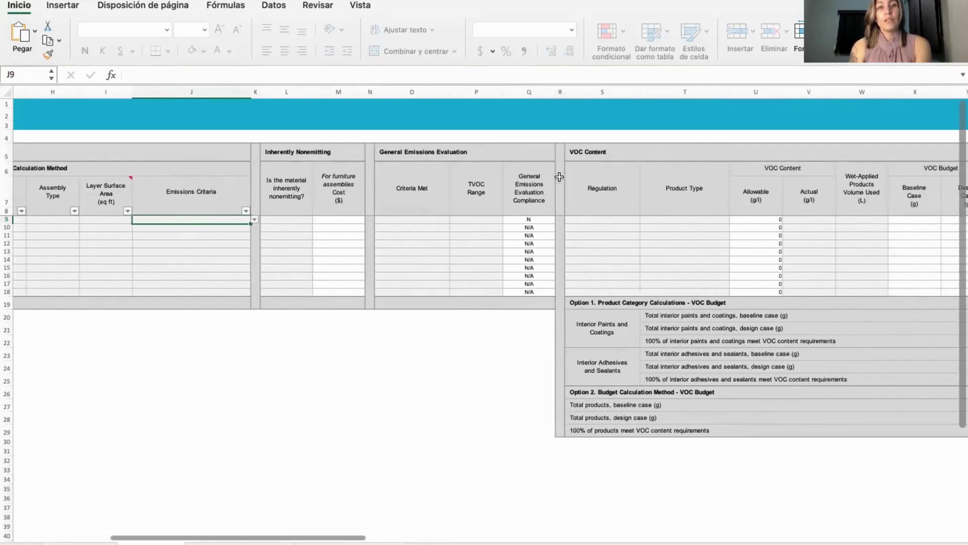
- Review the General Emissions Evaluation choices for Criteria Met and TVOC Range in the first product row
click(441, 218)
click(454, 220)
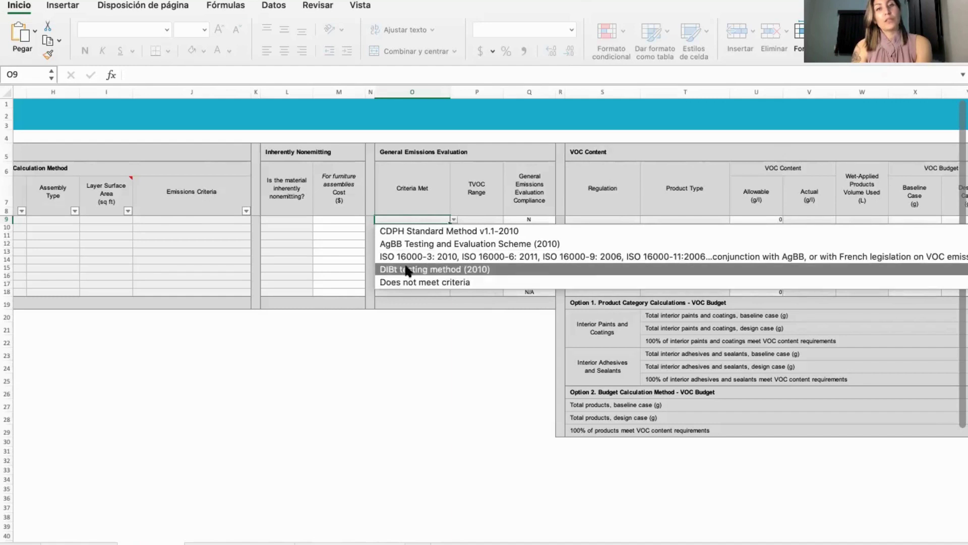
key(Escape)
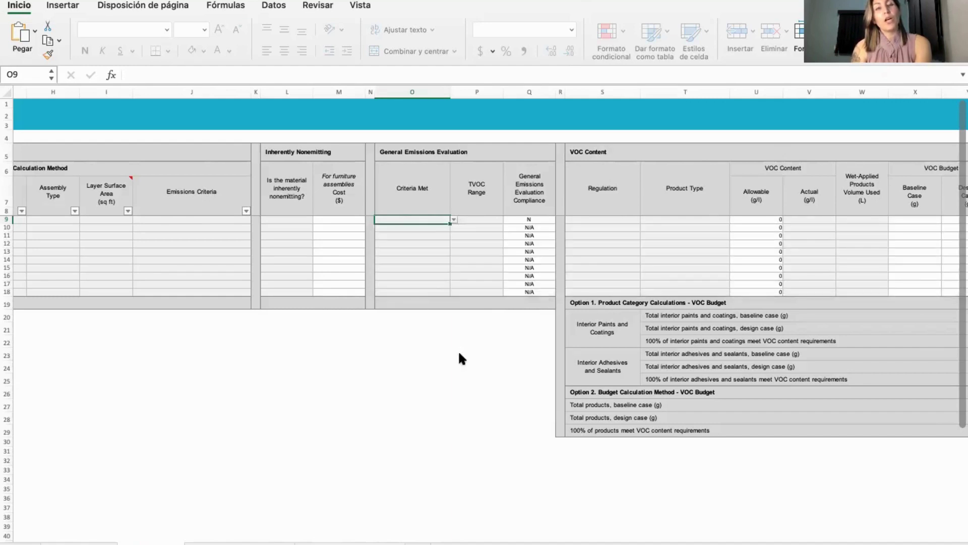
click(495, 219)
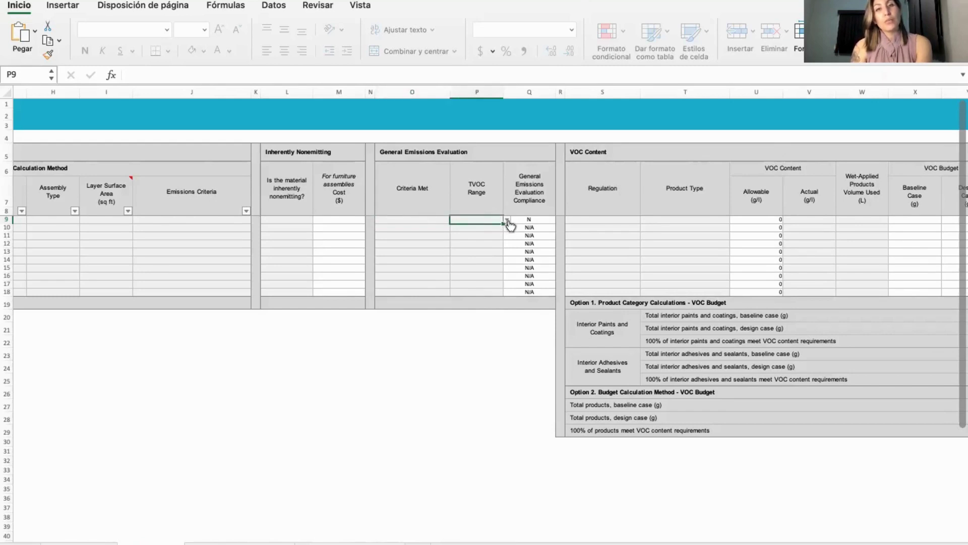
click(507, 221)
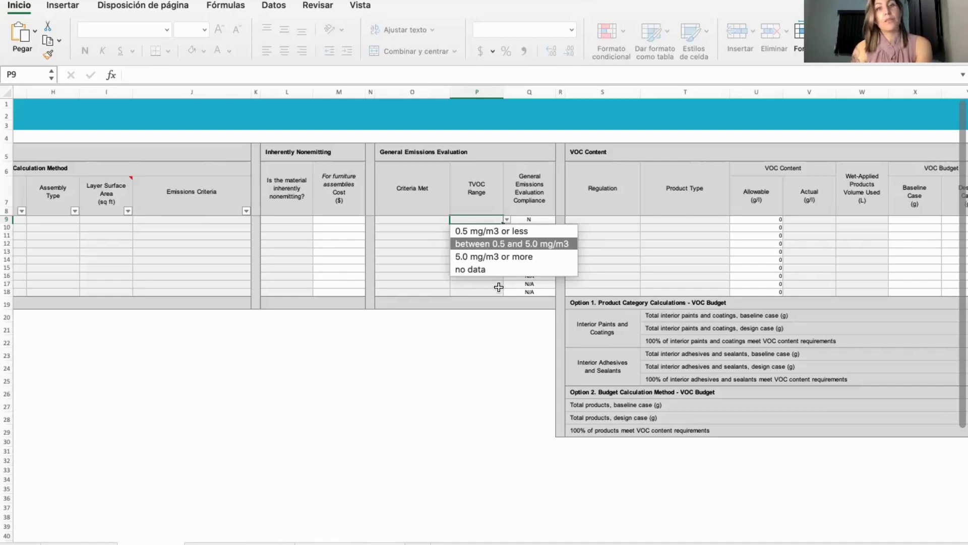
click(508, 313)
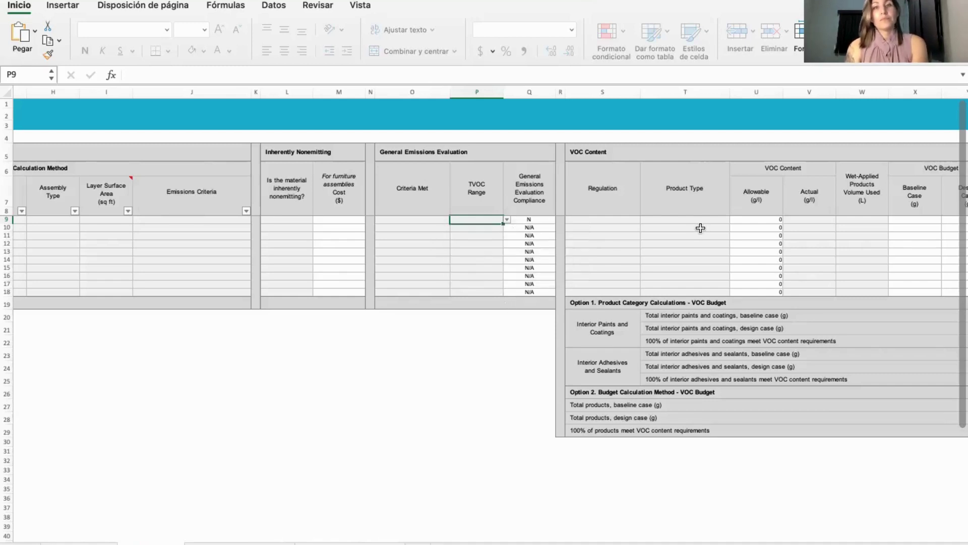
- Review the available regulations under VOC Content for the first product row
scroll(701, 228, right, 5)
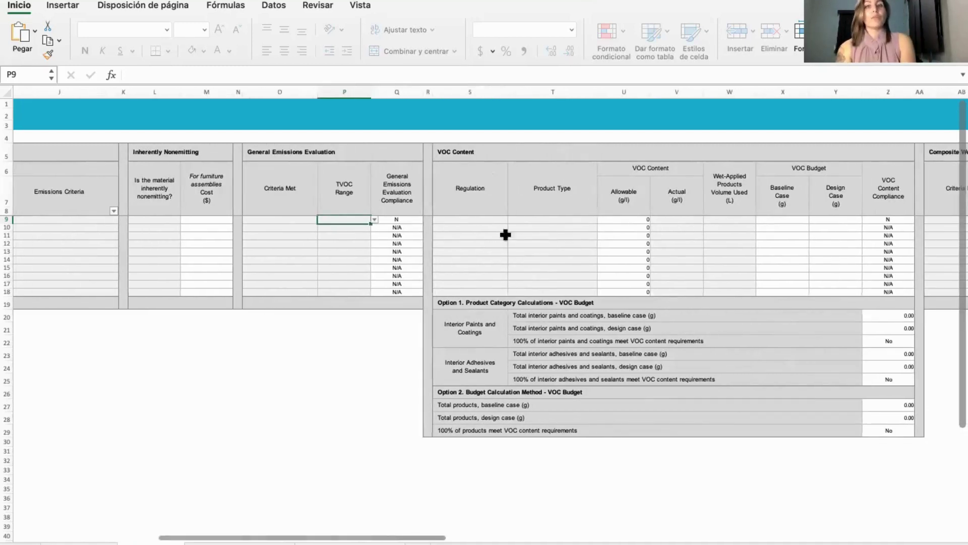
click(497, 222)
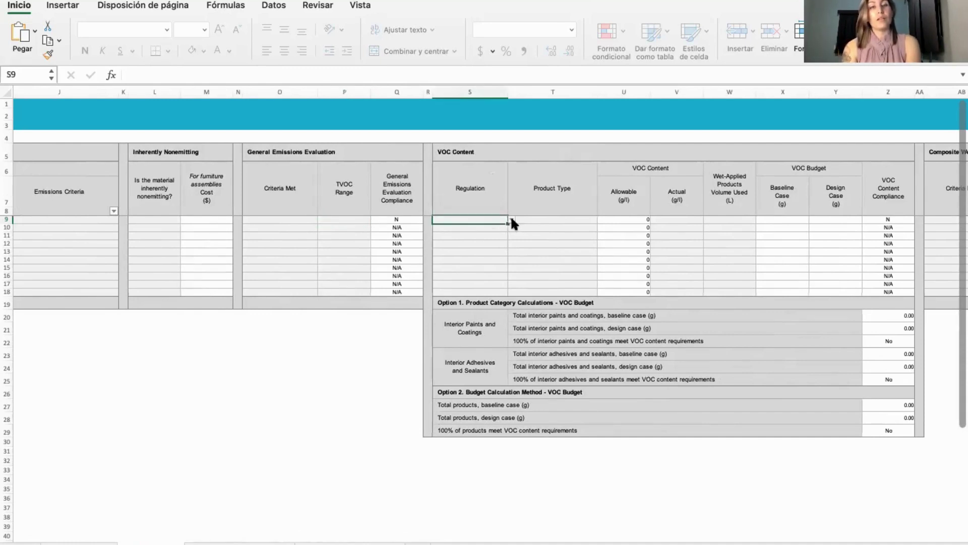
click(511, 220)
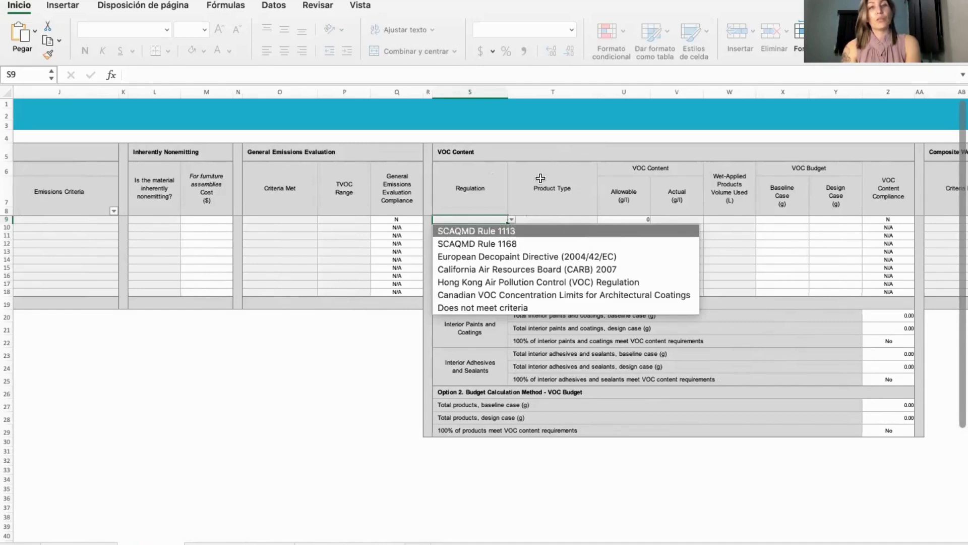
key(Escape)
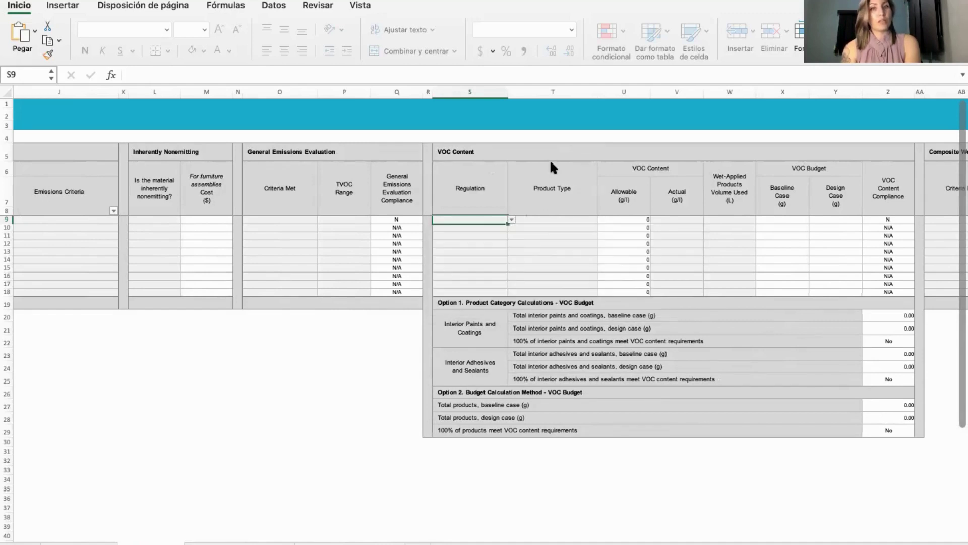
- Set the VOC Content regulation of the first product row to SCAQMD Rule 1113
click(584, 219)
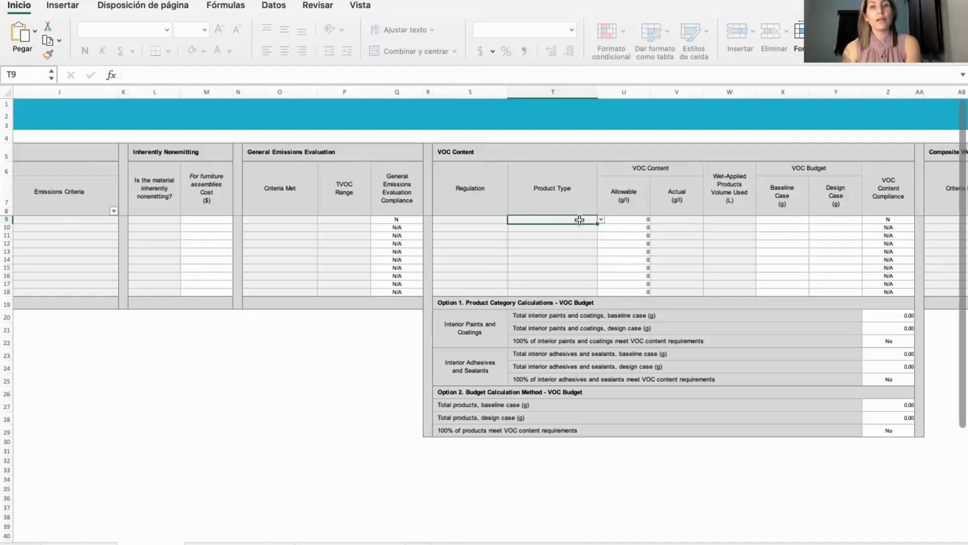
click(479, 218)
click(512, 219)
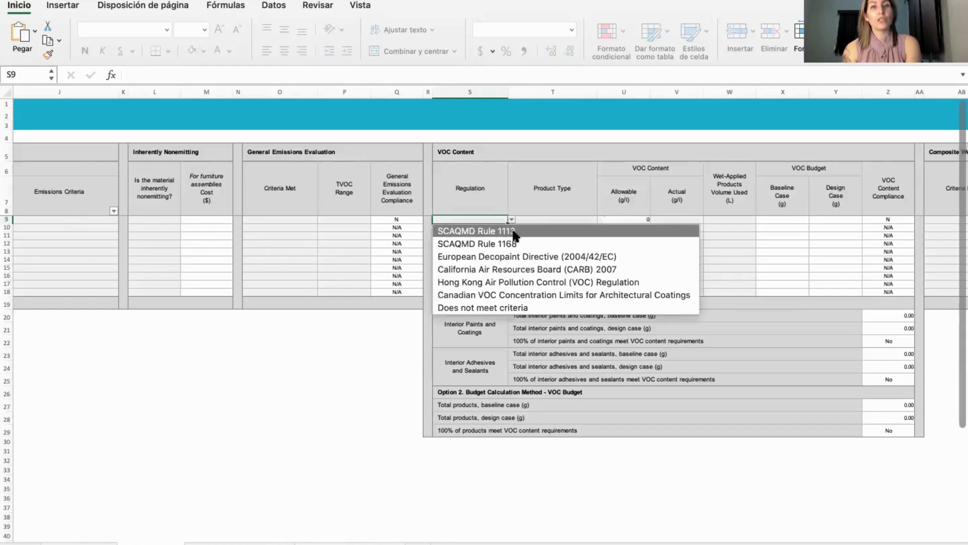
click(515, 232)
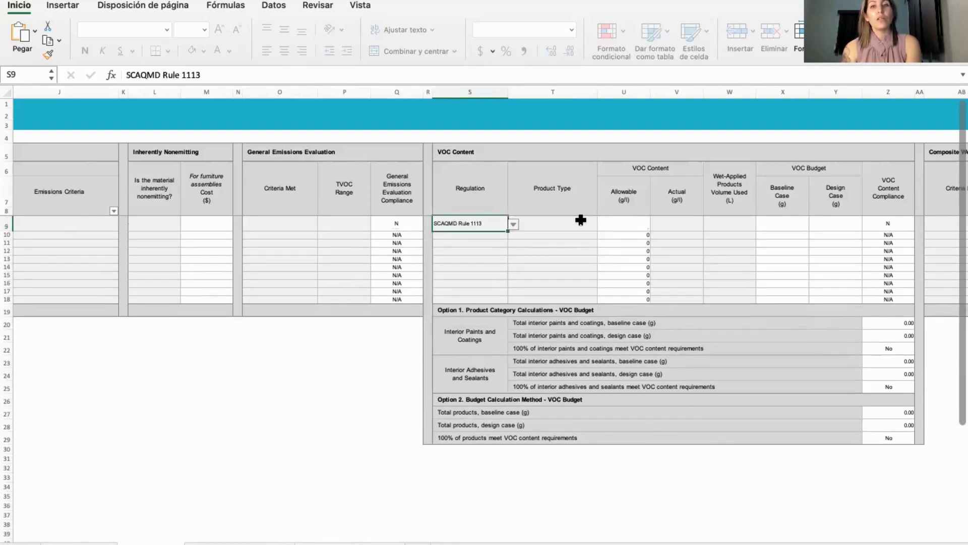
- Review the product types available under SCAQMD Rule 1113 for the first product row without selecting any, dismissing the subscription notice
click(555, 229)
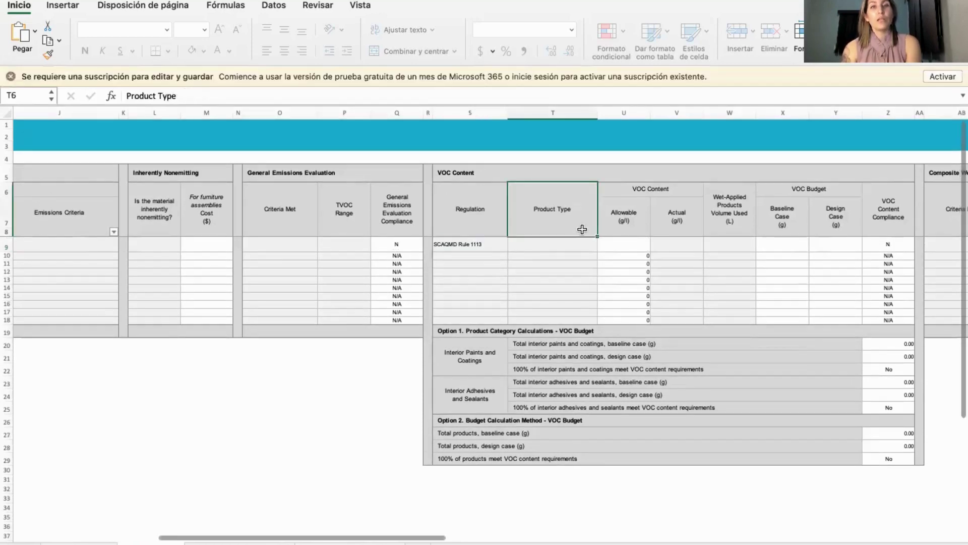
click(534, 243)
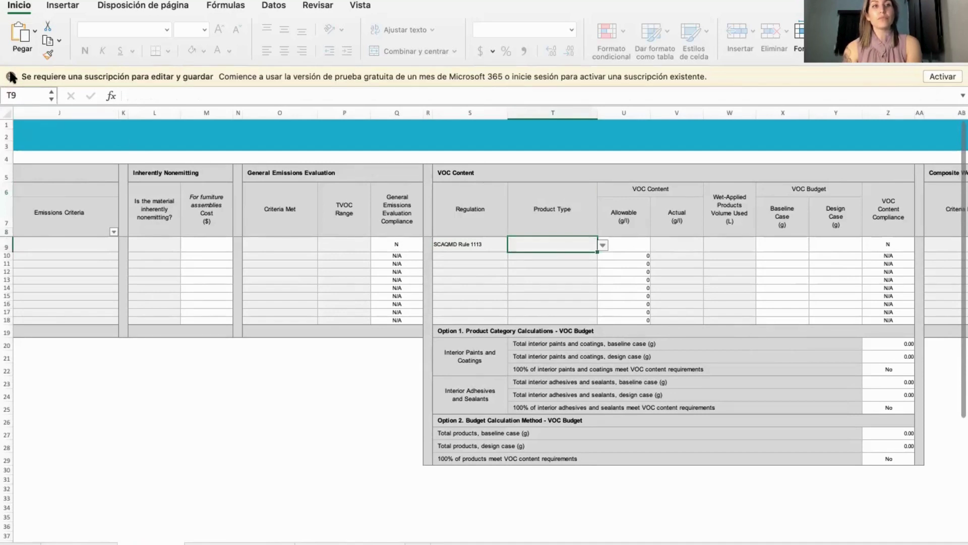
click(11, 77)
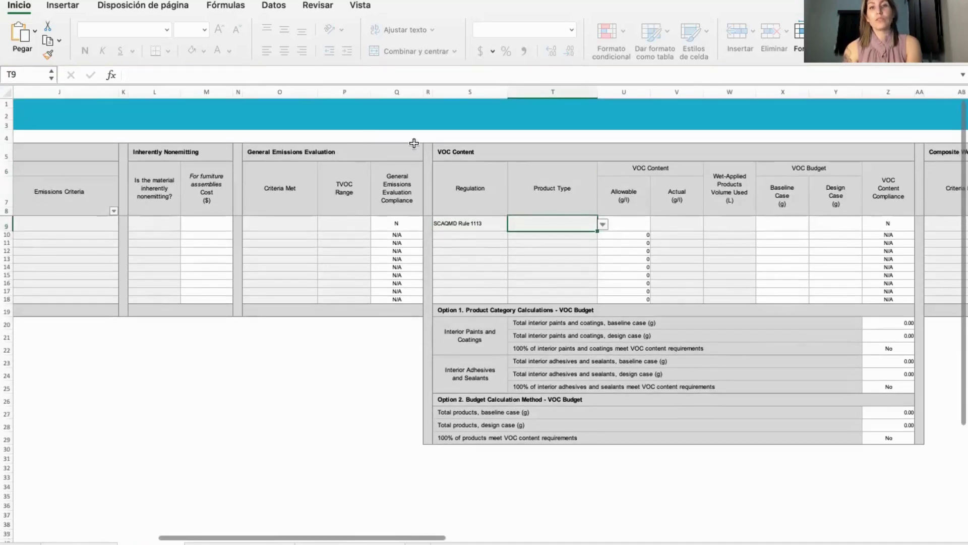
click(603, 229)
scroll(692, 308, down, 3)
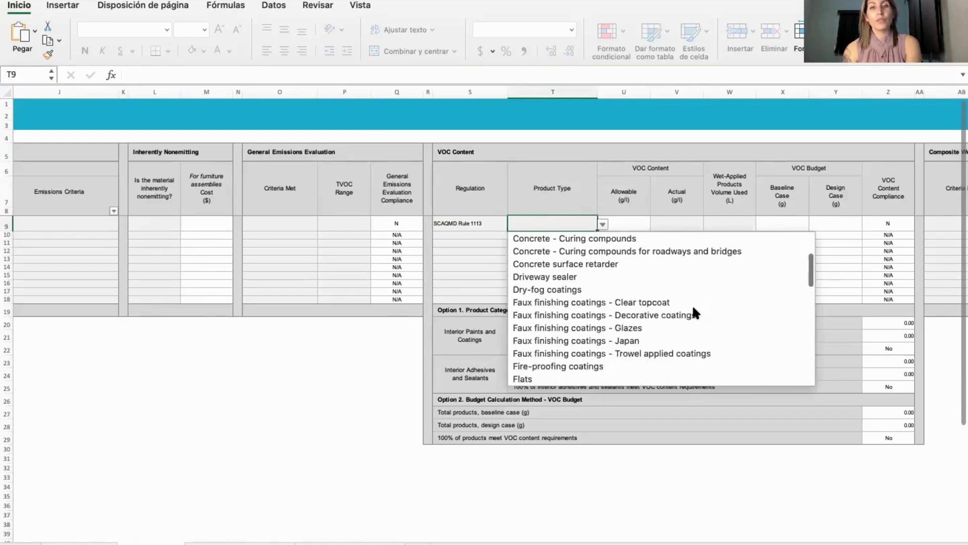
scroll(693, 309, down, 5)
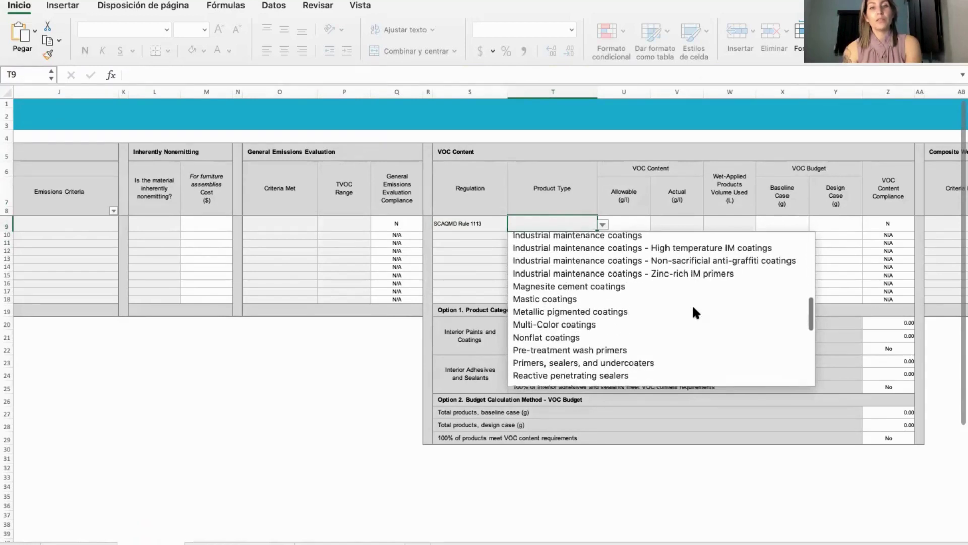
scroll(693, 308, down, 5)
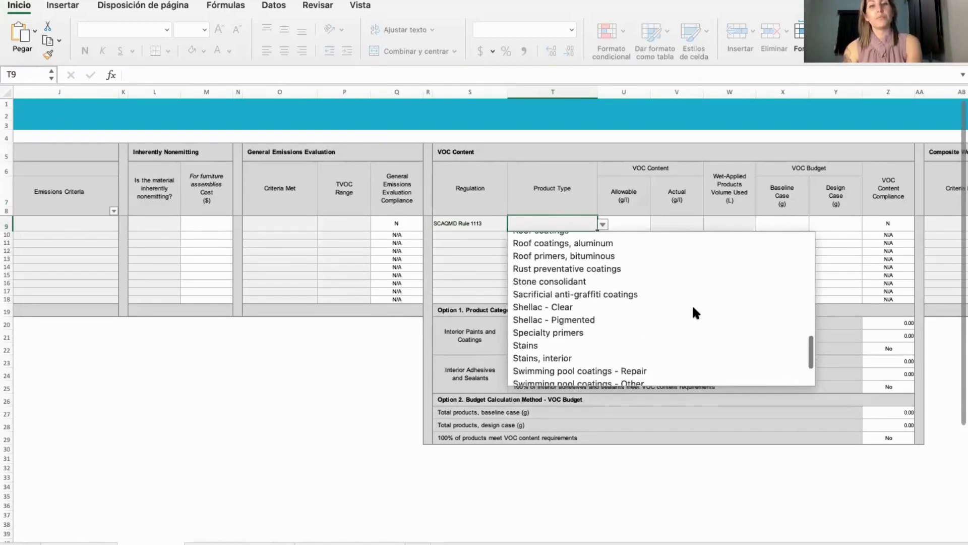
scroll(693, 309, down, 5)
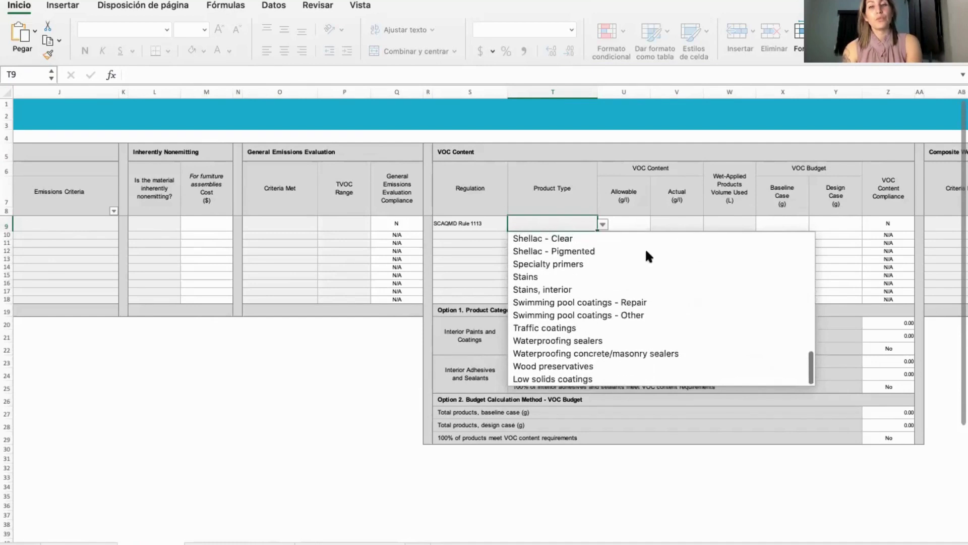
scroll(648, 256, up, 1)
click(676, 217)
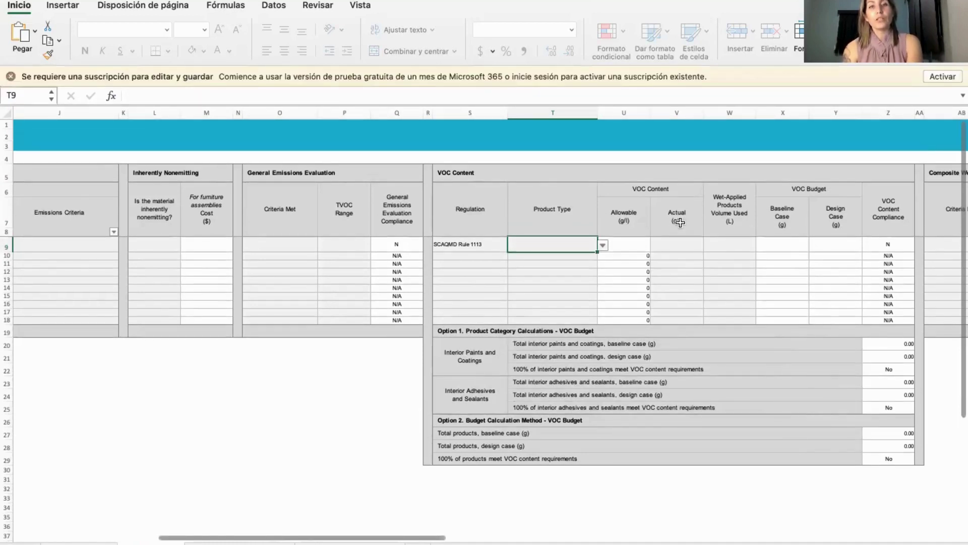
- Select the Actual VOC content cell of the first product row and dismiss the subscription notice
click(680, 223)
click(672, 246)
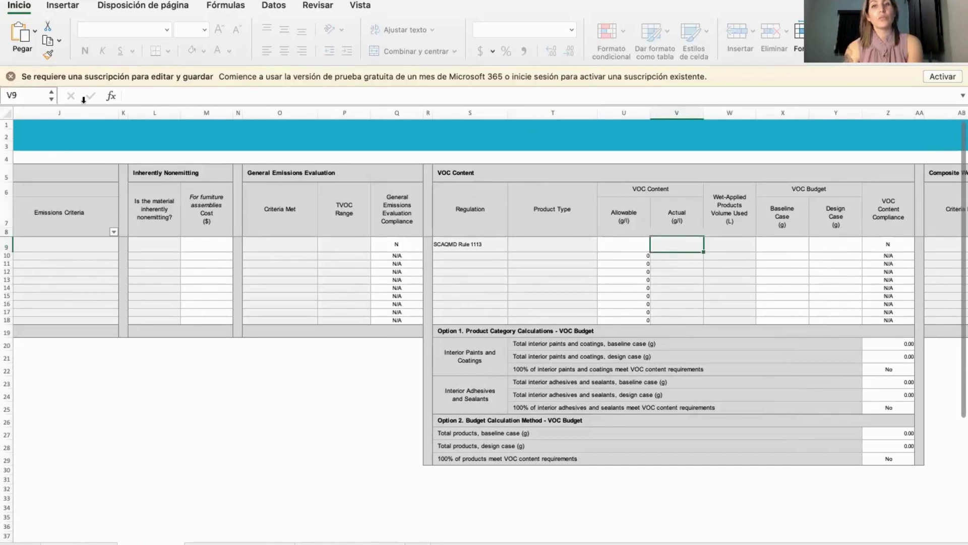
click(10, 77)
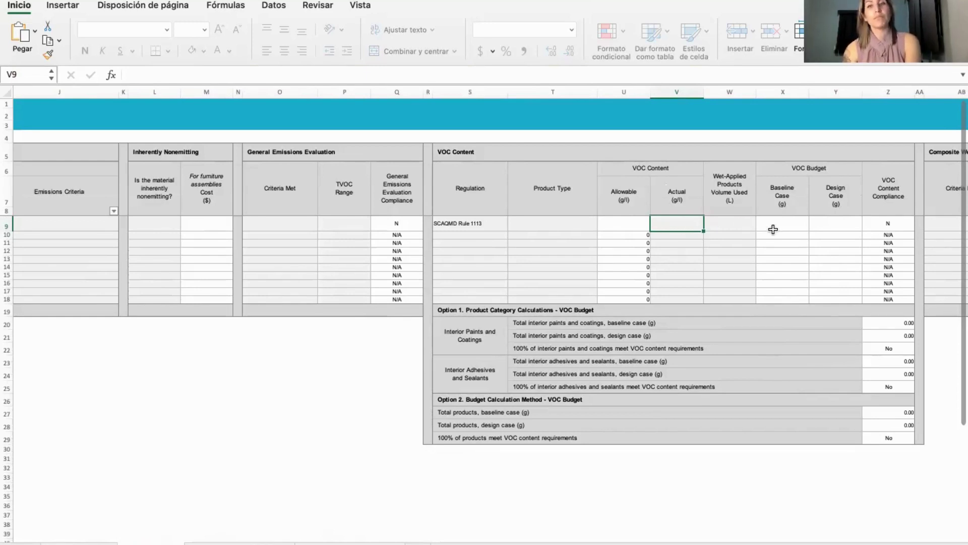
- Examine the VOC Budget, VOC Content Compliance, Composite Wood Evaluation and Furniture Evaluation columns of the Products sheet
scroll(825, 232, right, 5)
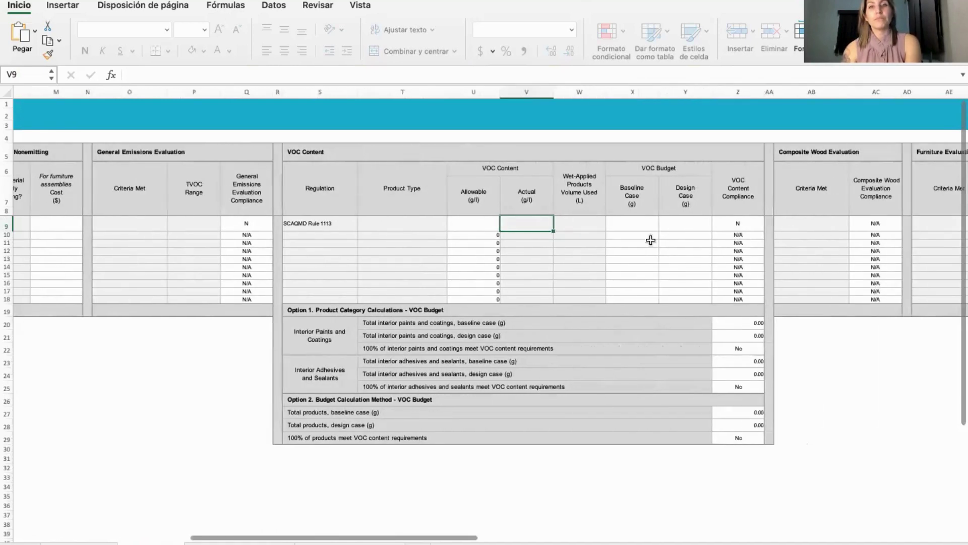
scroll(839, 238, right, 5)
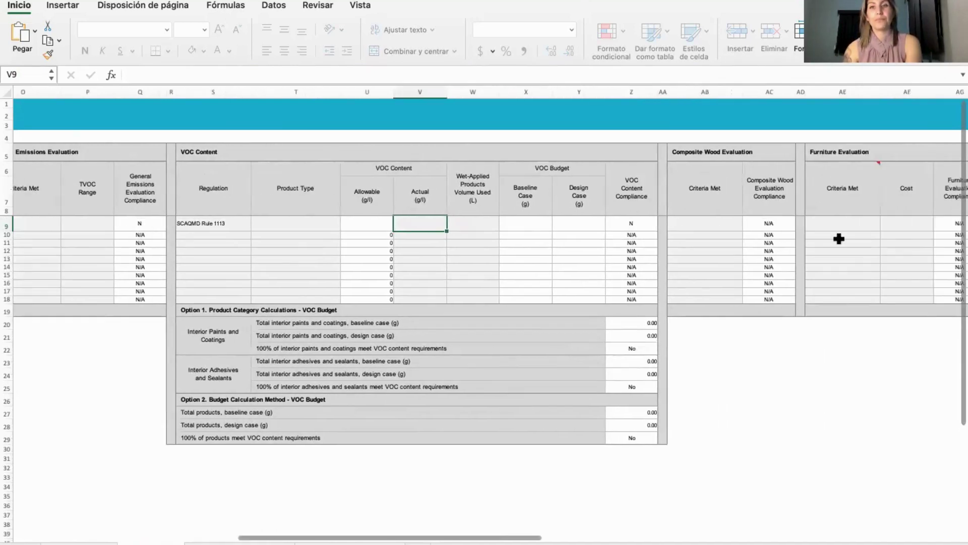
scroll(839, 239, right, 2)
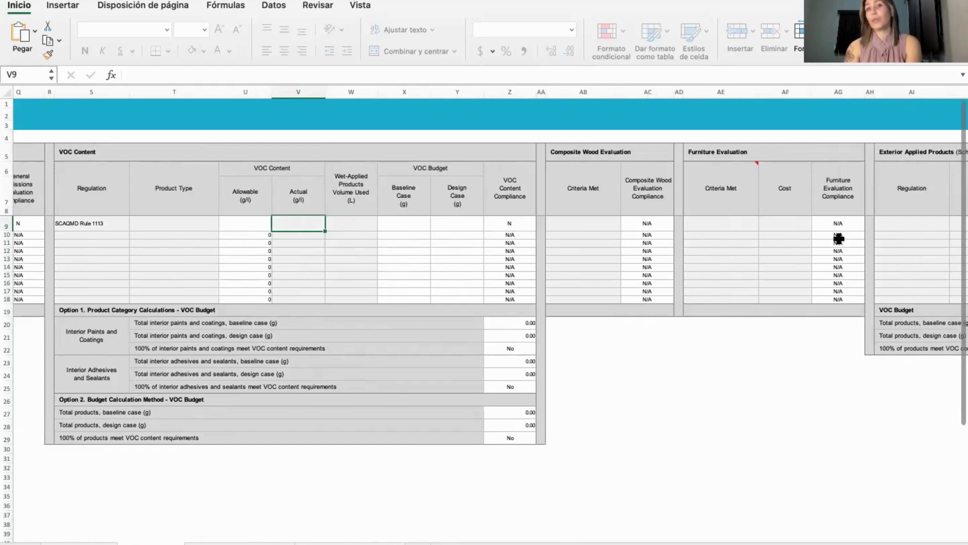
scroll(839, 239, right, 2)
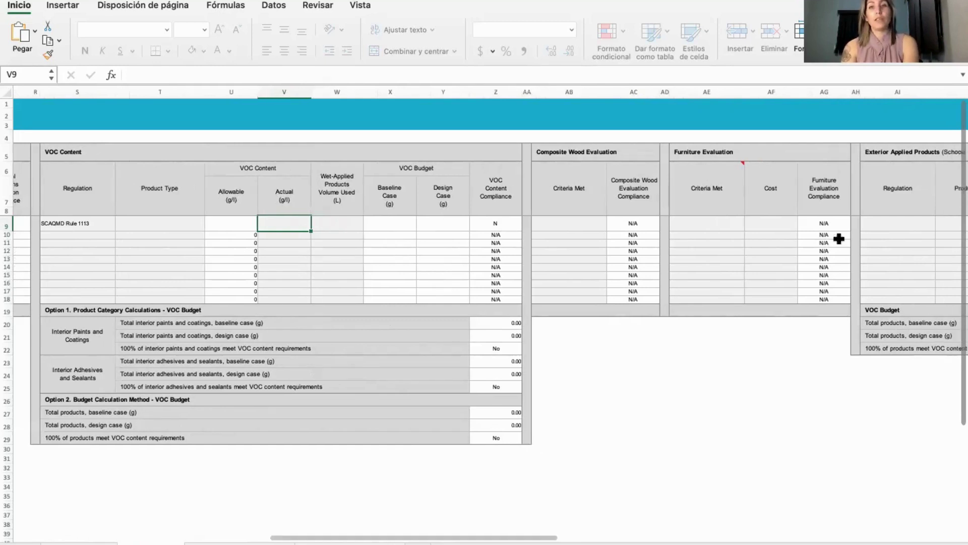
scroll(838, 239, right, 3)
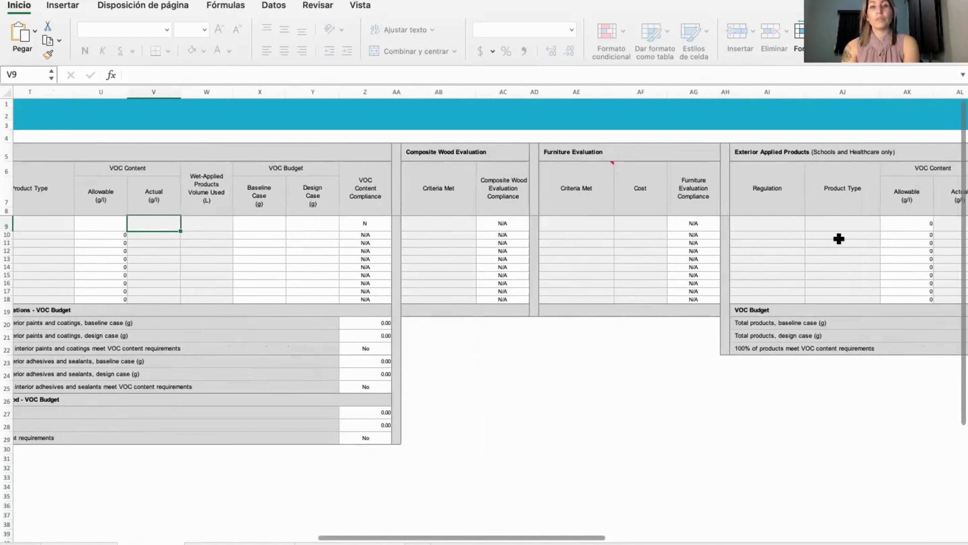
scroll(839, 238, right, 3)
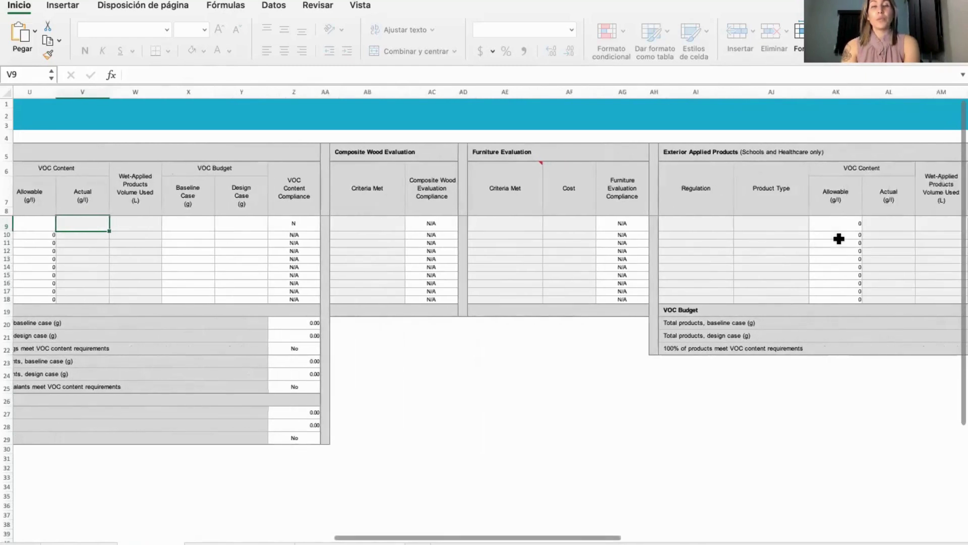
scroll(839, 238, right, 2)
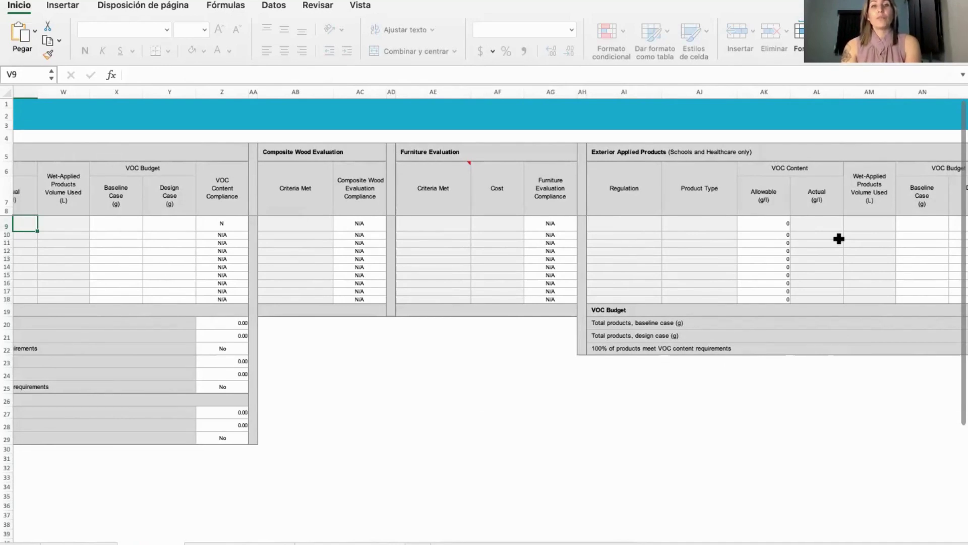
- Review the Furniture Evaluation choices for Criteria Met in the first product row without selecting any
click(451, 222)
click(477, 223)
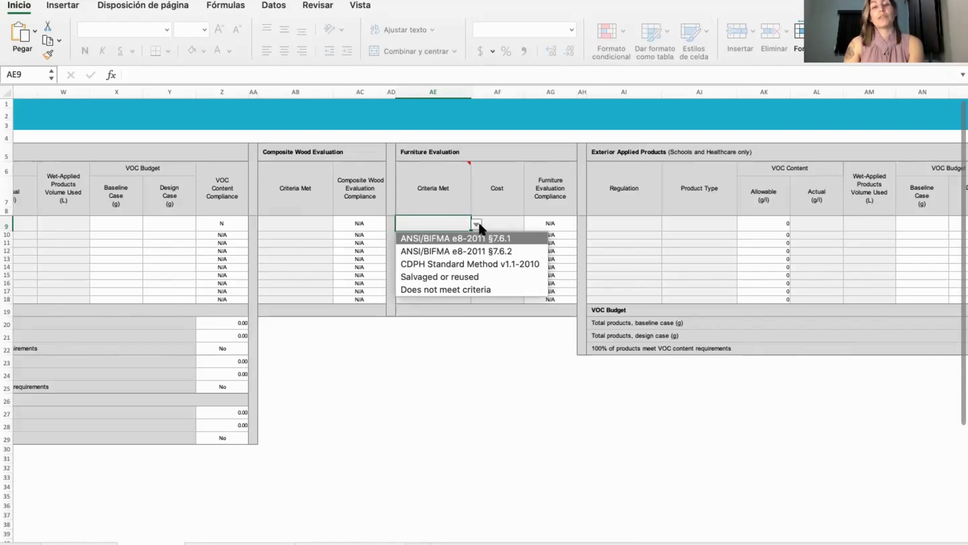
click(476, 222)
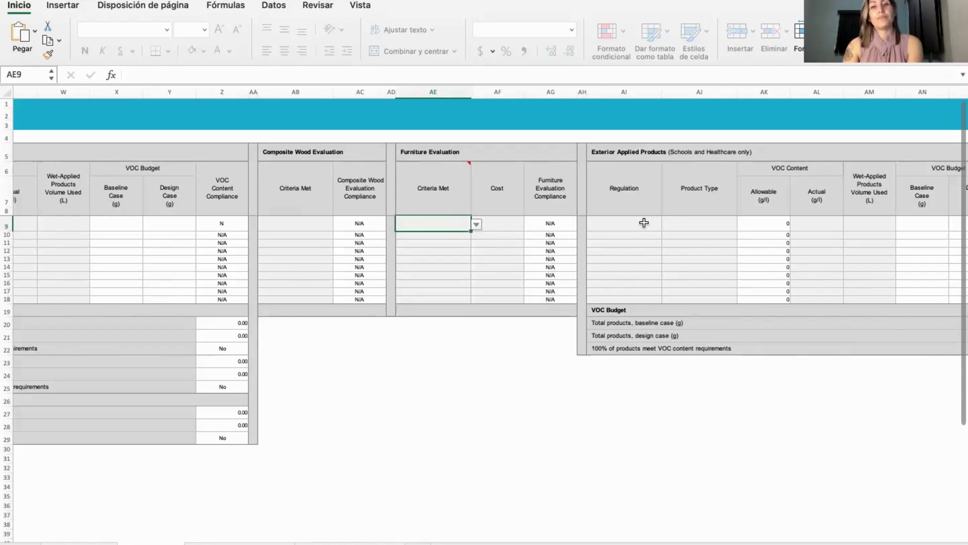
- Examine the Exterior Applied Products and product information URL columns, and return to the VOC Content section of the Products sheet
scroll(699, 224, right, 5)
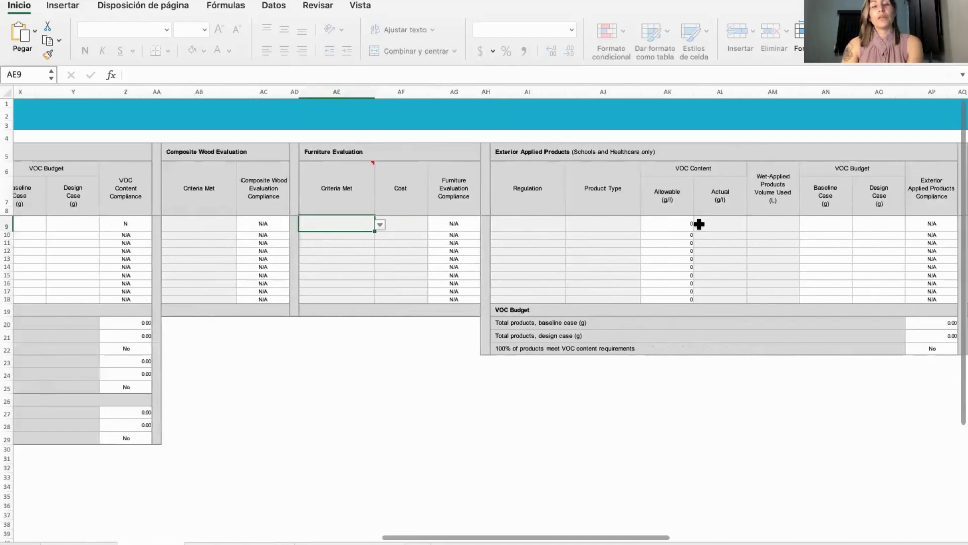
scroll(699, 223, right, 2)
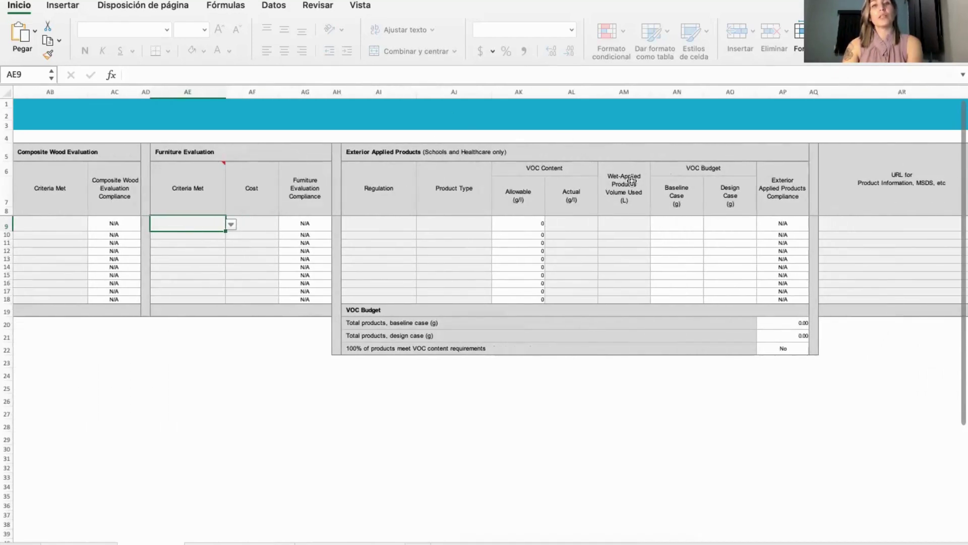
scroll(630, 202, right, 5)
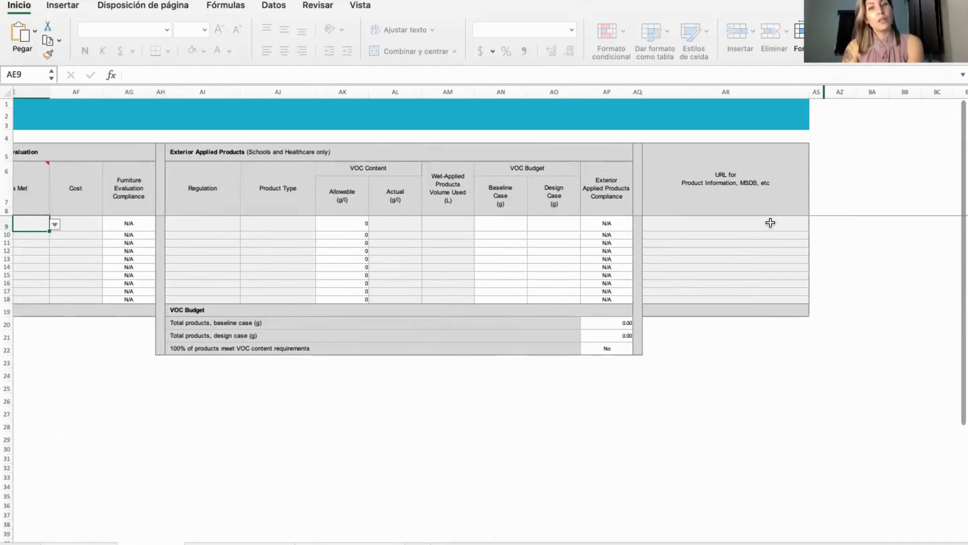
scroll(770, 223, left, 10)
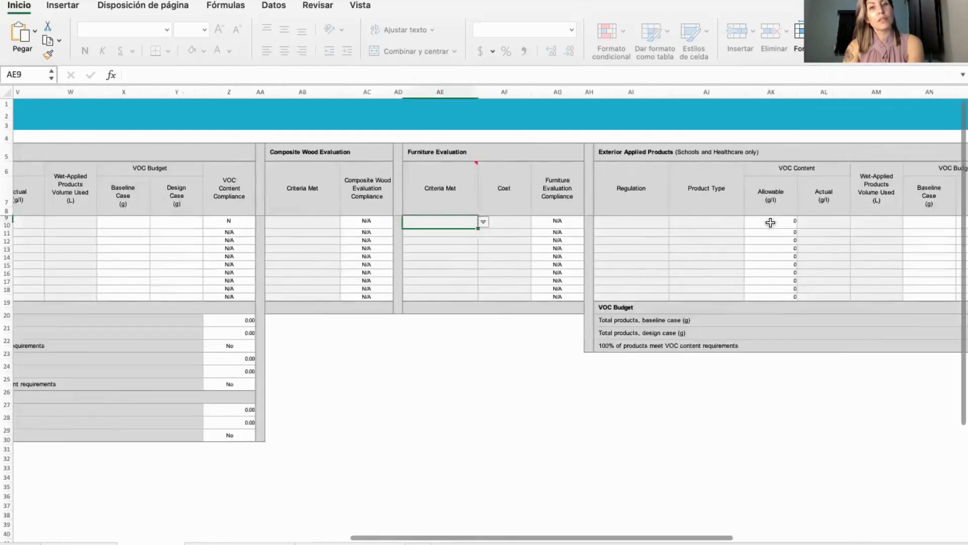
scroll(770, 223, left, 10)
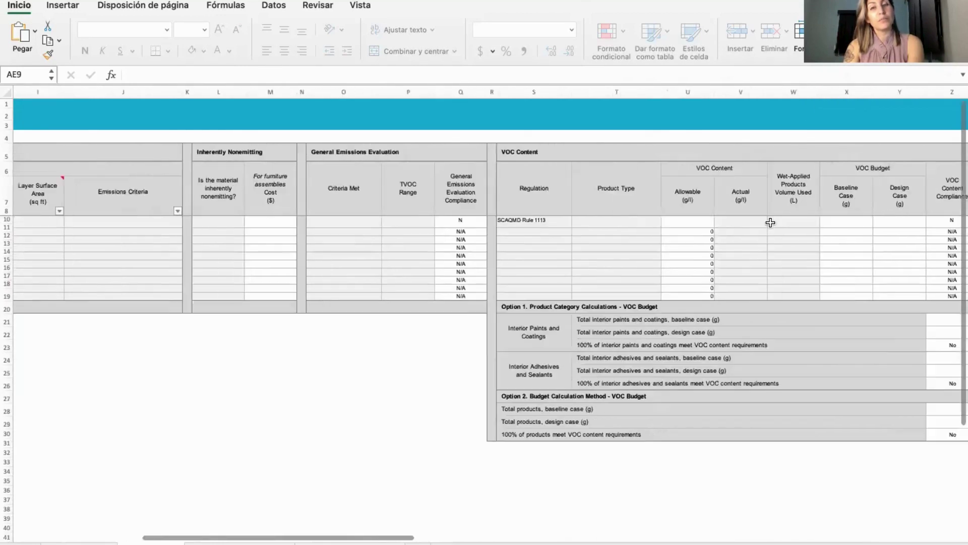
scroll(770, 222, right, 8)
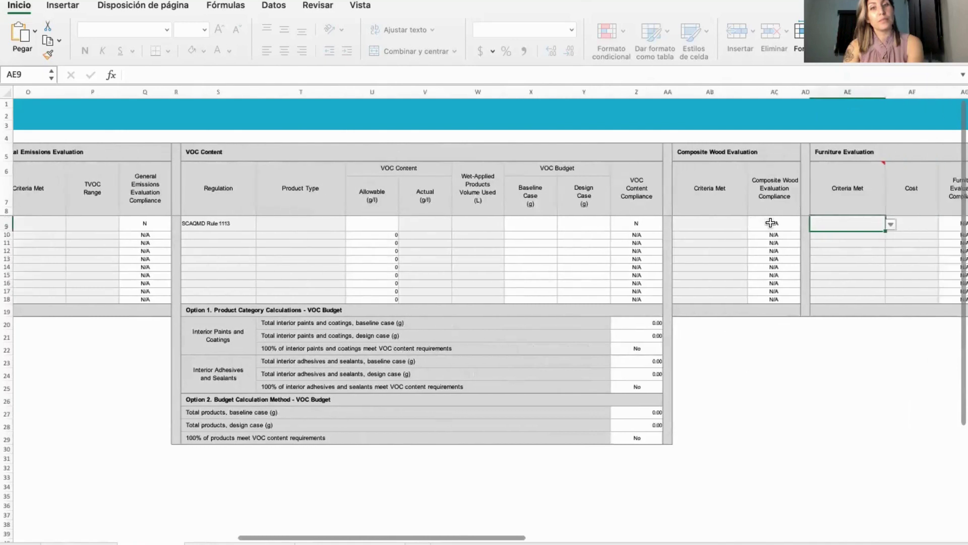
scroll(770, 222, left, 2)
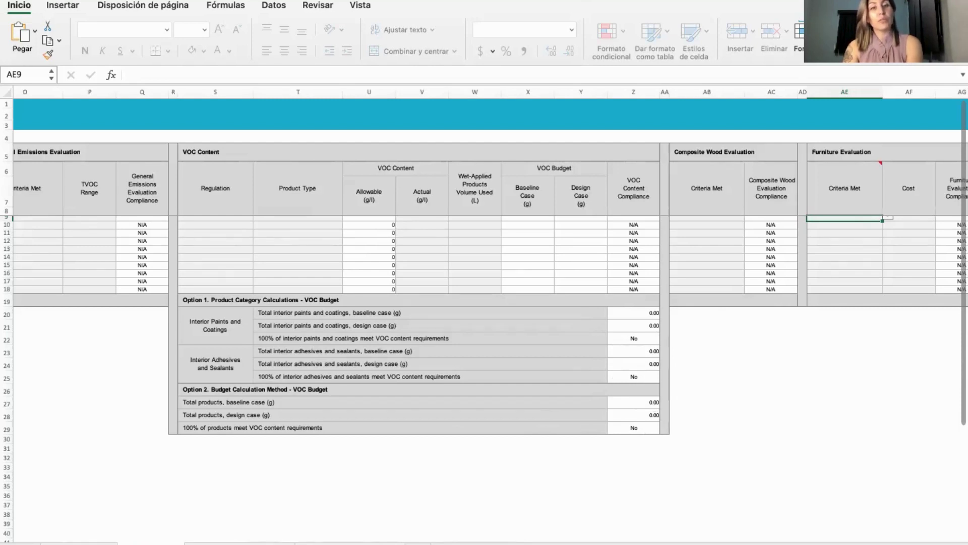
- Examine the Option 1 Product Category Calculations Summary sheet, including the threshold table and the compliance by category sections
key(ctrl+Page_Down)
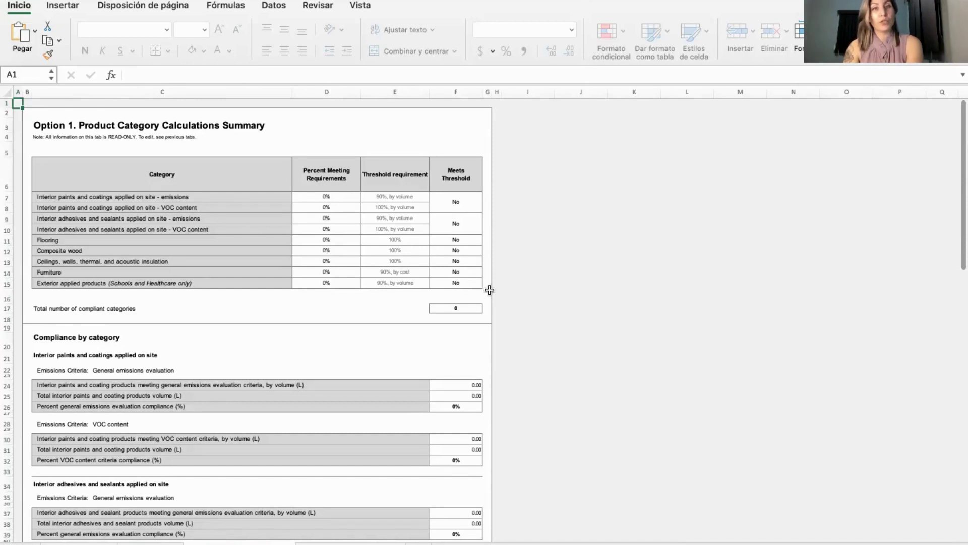
scroll(489, 289, down, 8)
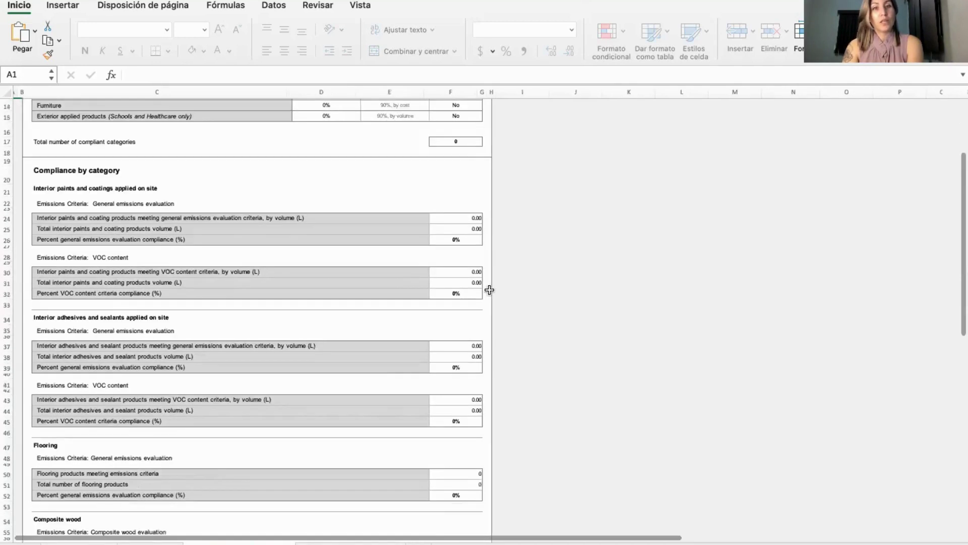
scroll(489, 290, down, 15)
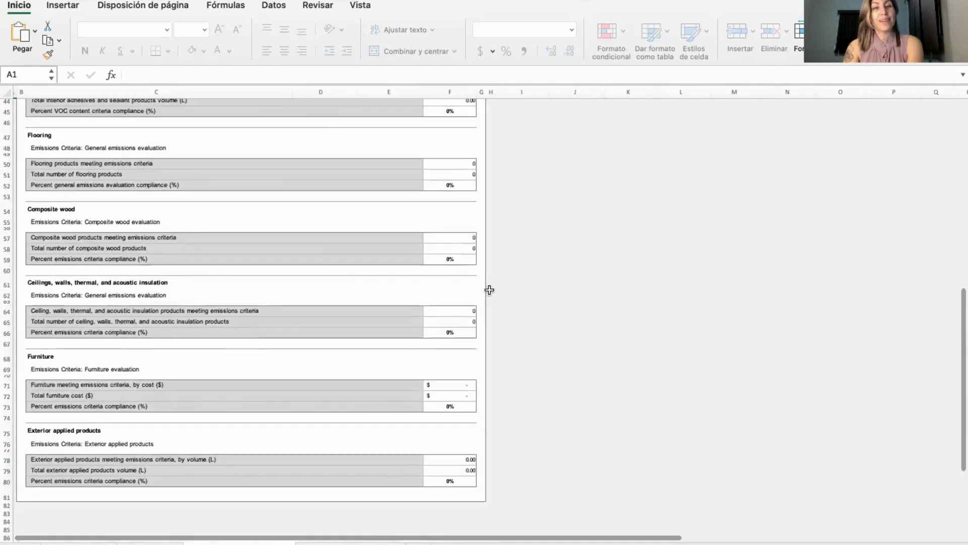
scroll(489, 289, up, 15)
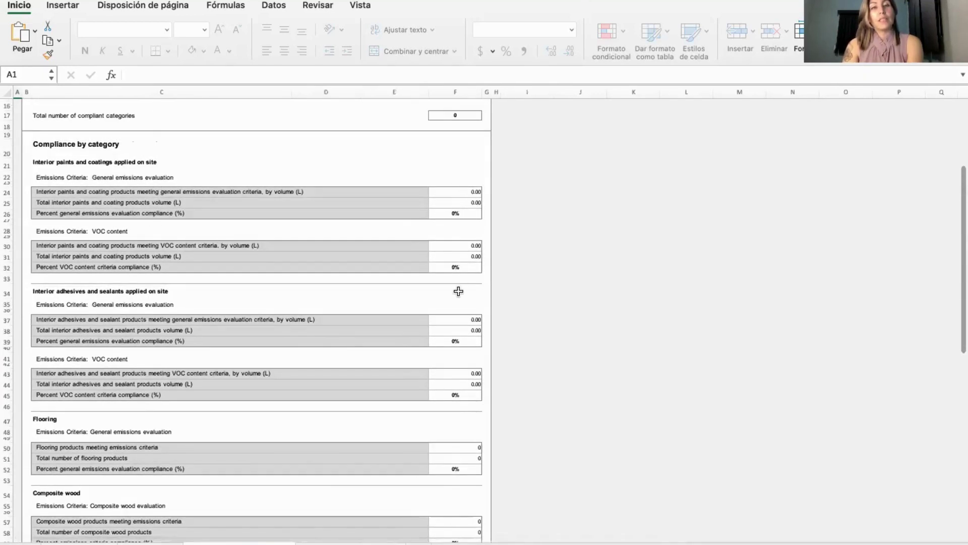
scroll(459, 291, down, 17)
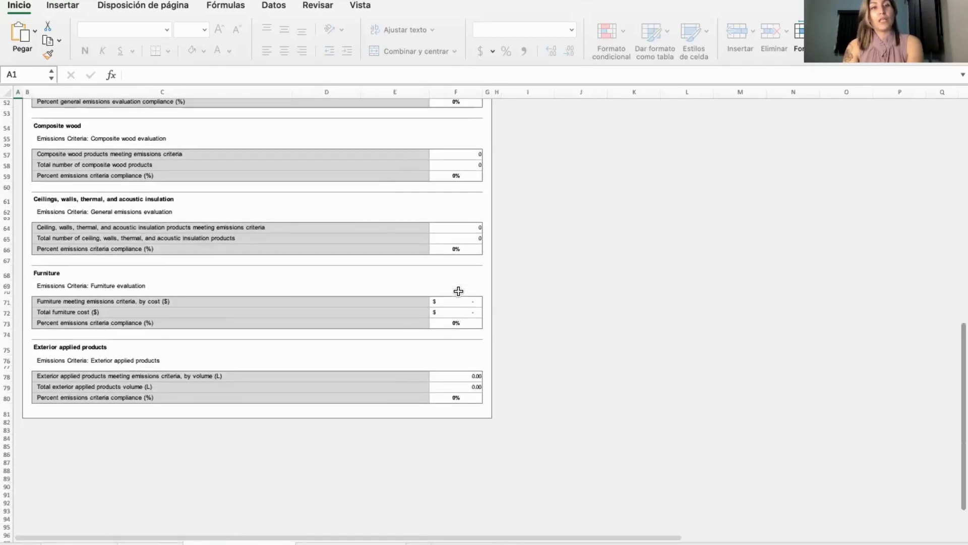
scroll(458, 291, up, 3)
scroll(459, 291, up, 20)
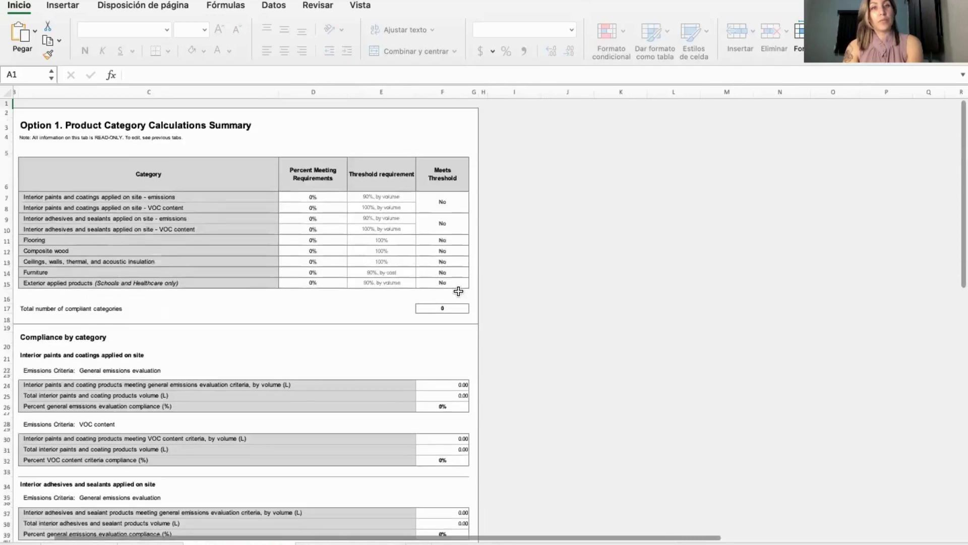
scroll(459, 291, down, 8)
scroll(459, 291, down, 2)
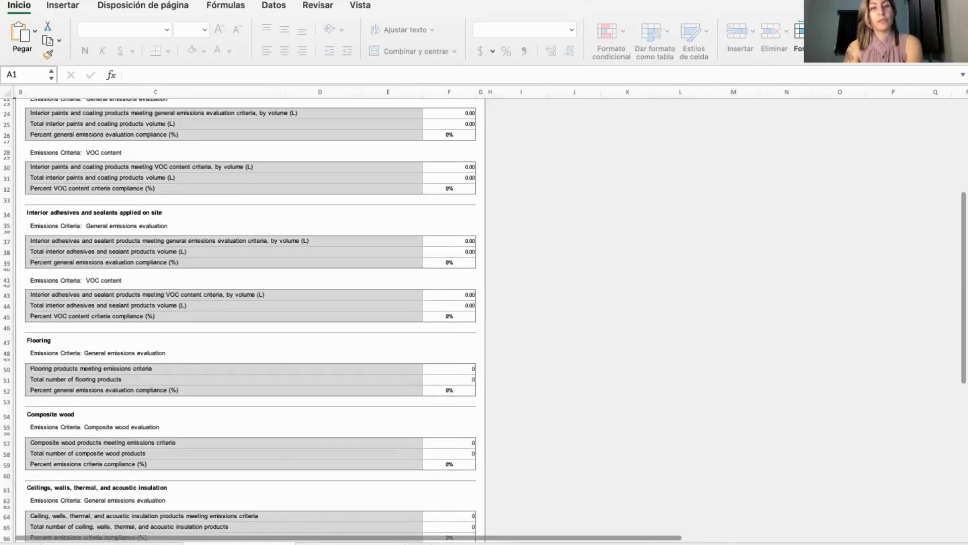
- Compare the Option 2 Budget Calculation Method Summary sheet with the Option 1 summary, ending on the Option 2 sheet
key(ctrl+Page_Down)
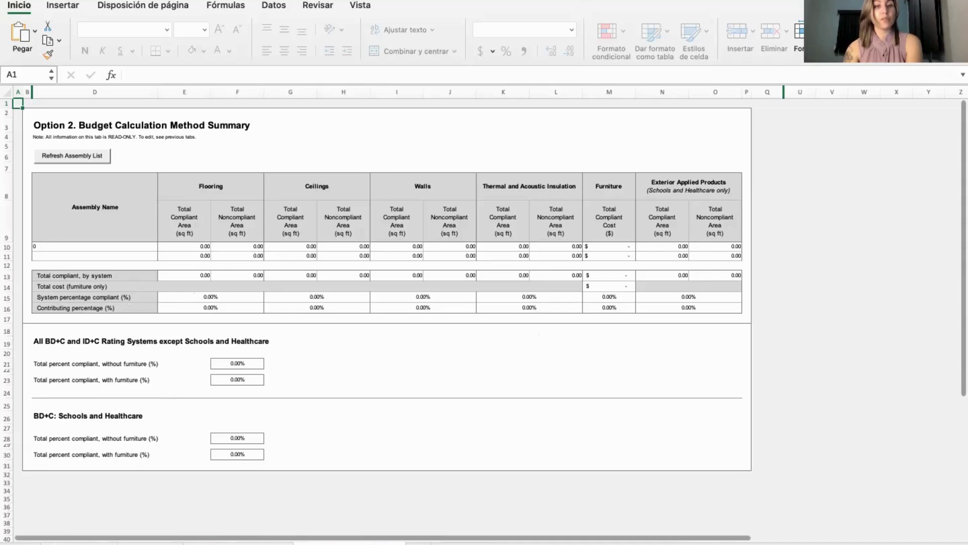
click(237, 543)
scroll(356, 392, up, 6)
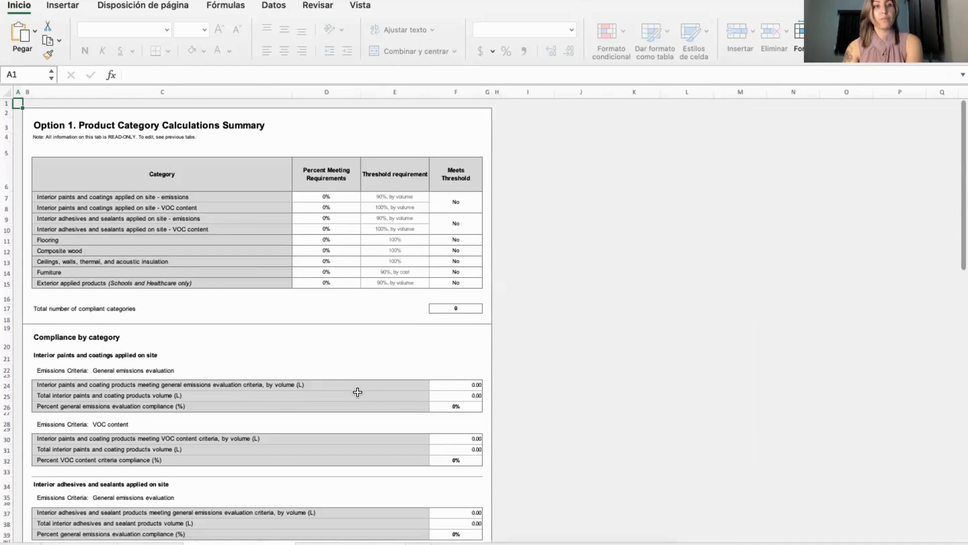
scroll(357, 392, down, 2)
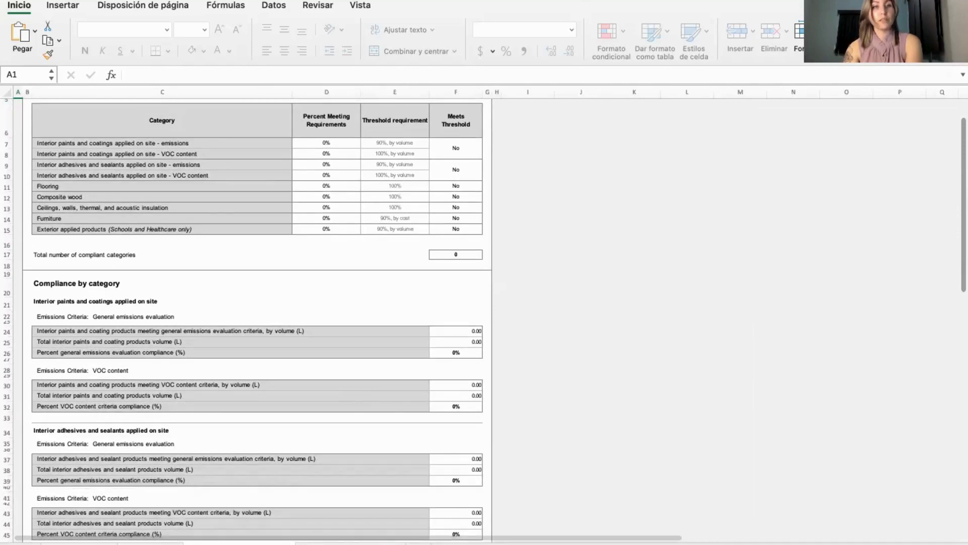
key(ctrl+Page_Down)
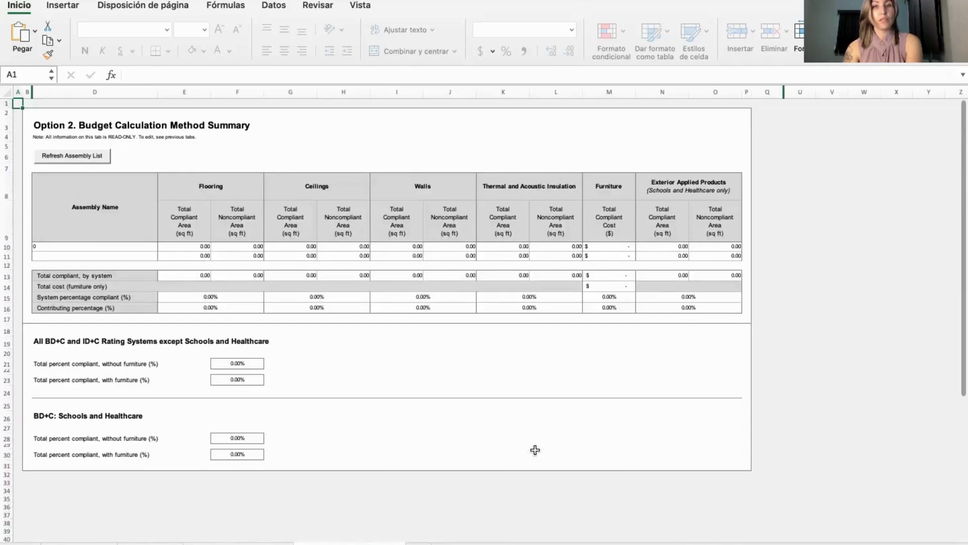